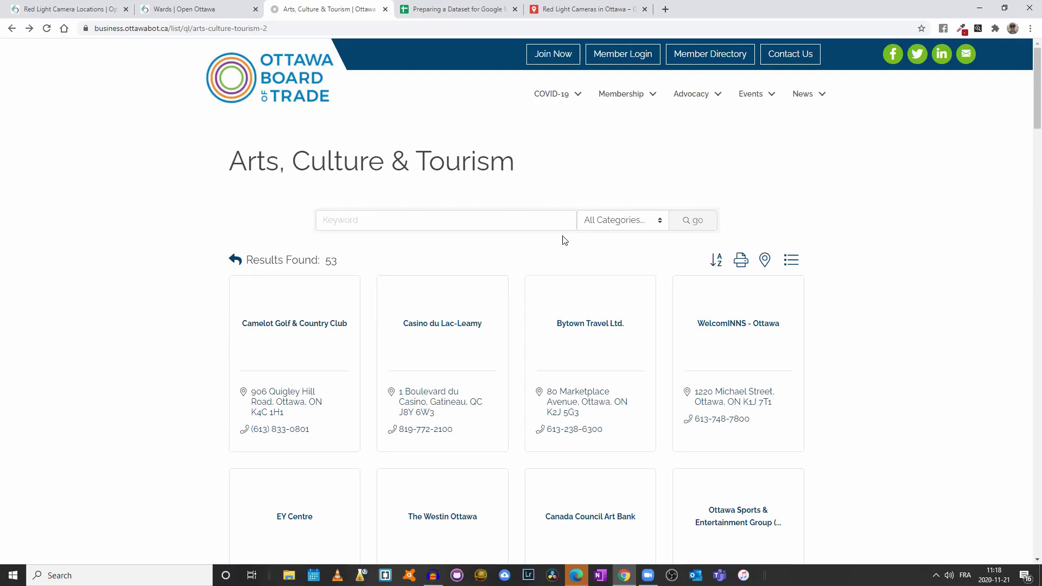
- In the Google My Maps demo spreadsheet, inspect the import formula behind the Business column of the Version 1 sheet
{"action": "left_click", "coordinate": [433, 12]}
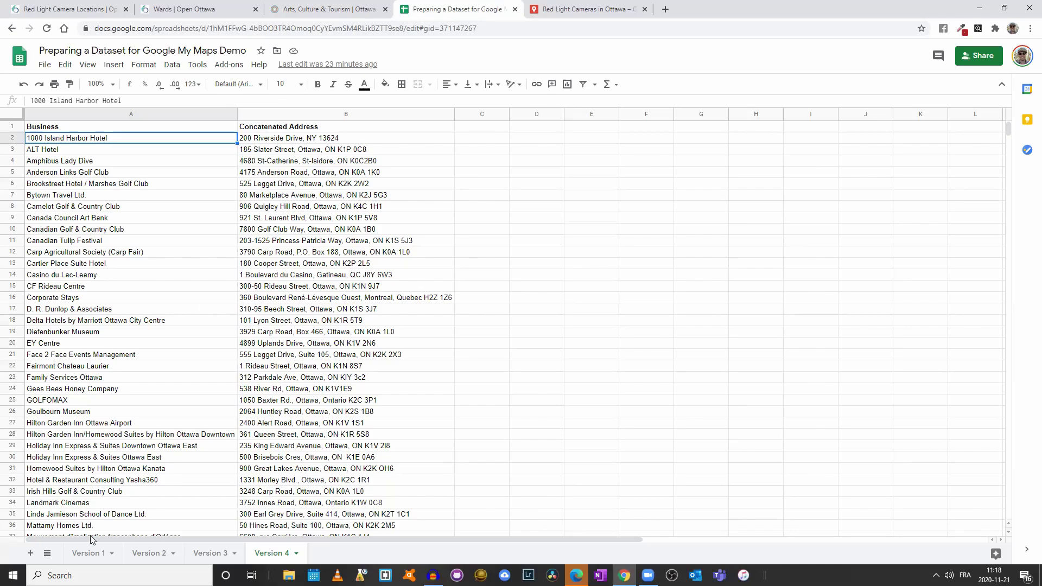
{"action": "left_click", "coordinate": [87, 555]}
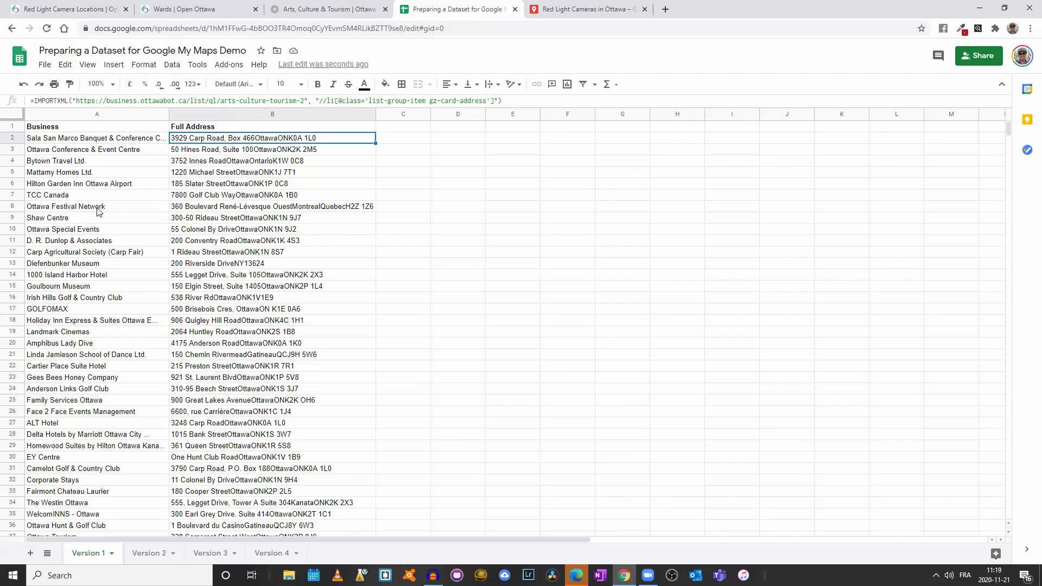
{"action": "left_click", "coordinate": [69, 140]}
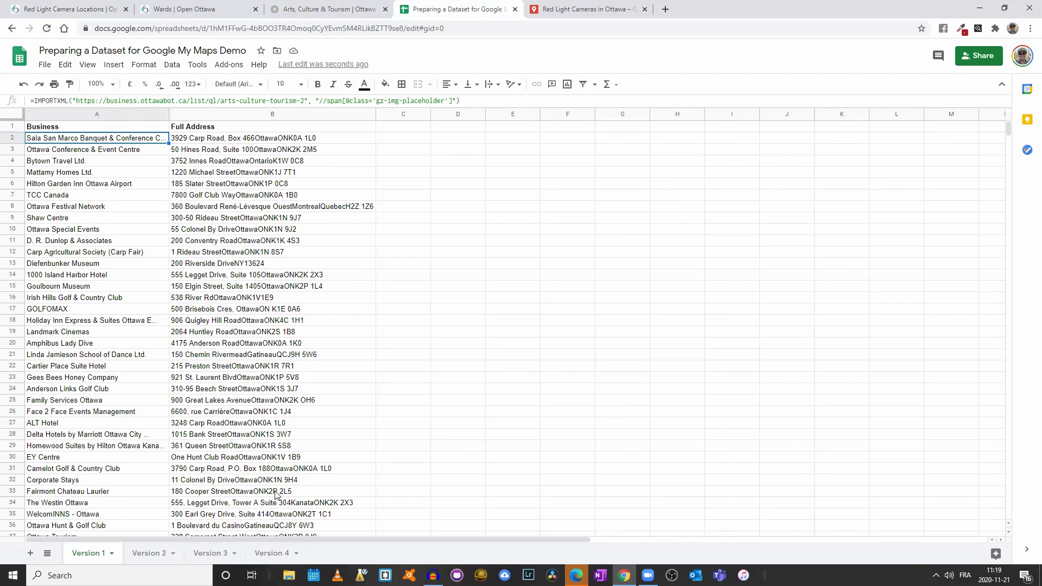
- Sort the Ottawa Board of Trade Arts, Culture & Tourism listing alphabetically and highlight the "?o=alpha" part of its URL
{"action": "left_click", "coordinate": [313, 10]}
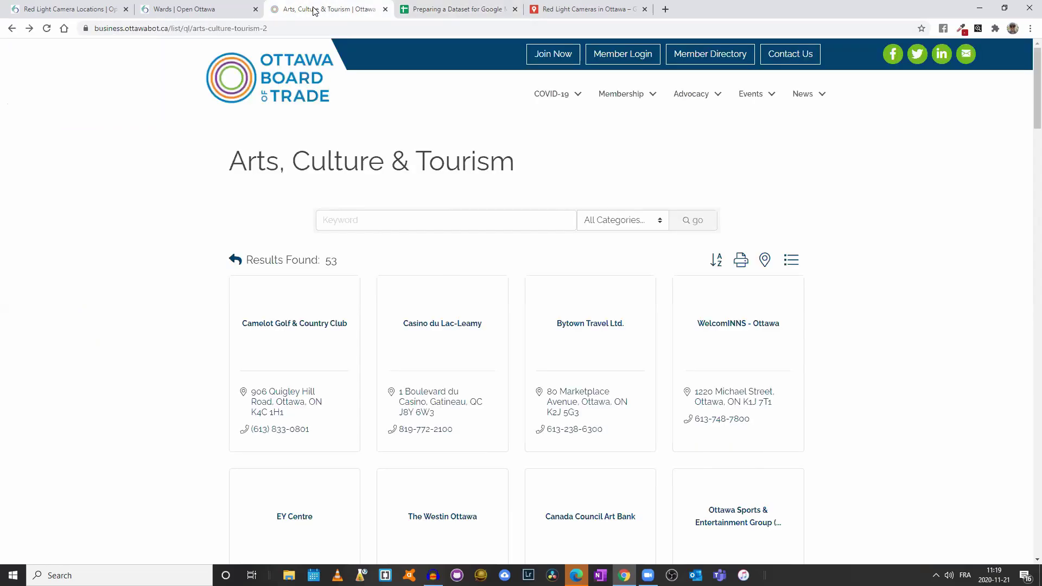
{"action": "left_click", "coordinate": [717, 264]}
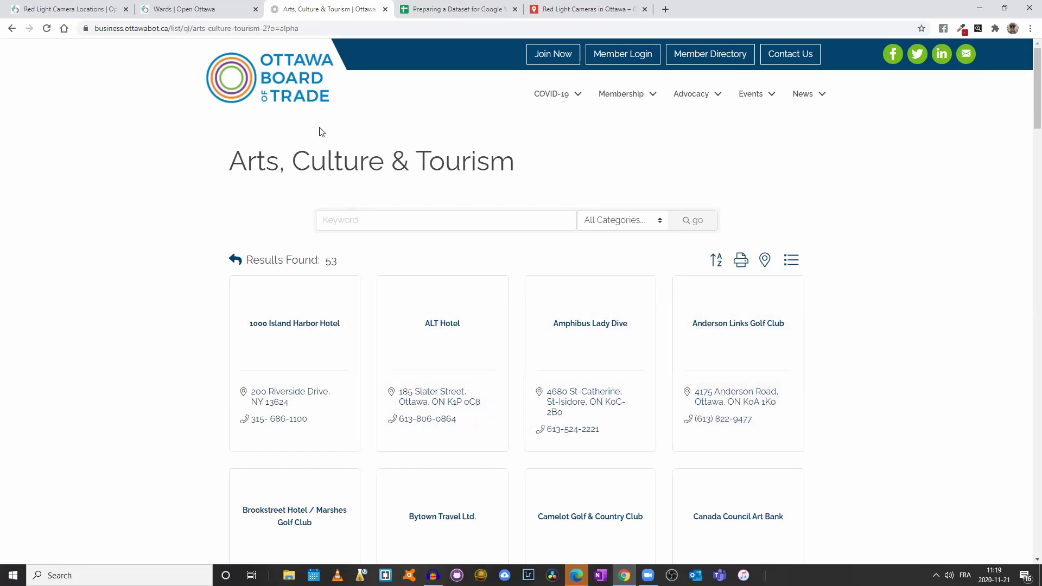
{"action": "left_click_drag", "start_coordinate": [234, 30], "coordinate": [298, 34]}
{"action": "left_click", "coordinate": [297, 28]}
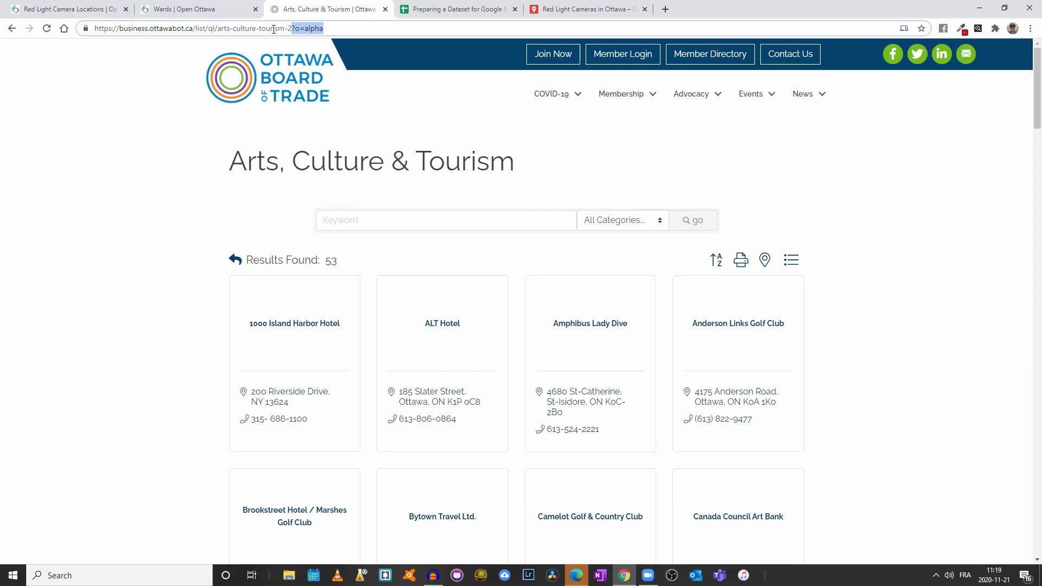
- Review the Business and Street Address data in the Version 2 sheet, from the first row down to the last businesses
{"action": "left_click", "coordinate": [440, 16]}
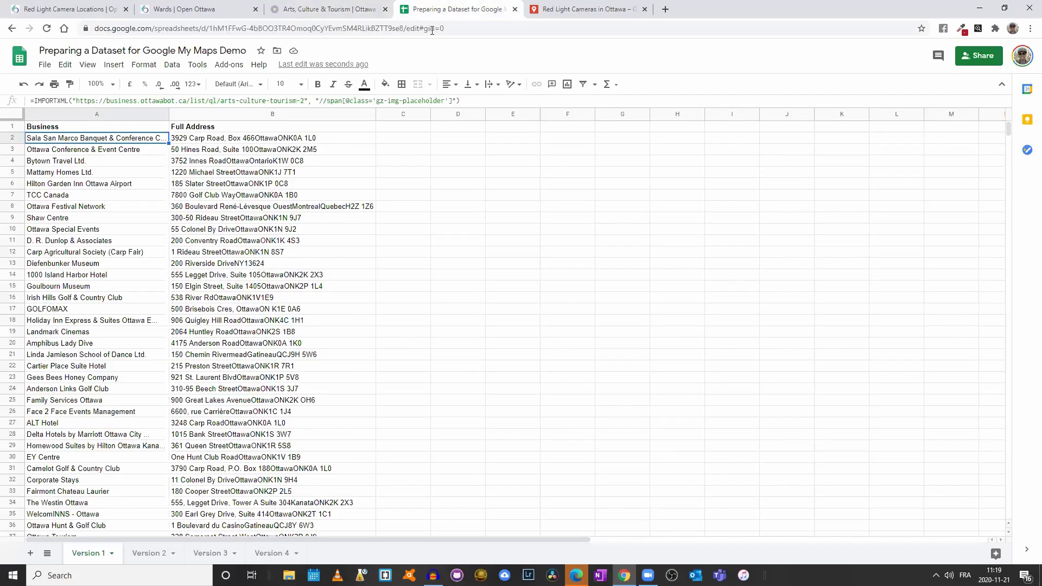
{"action": "left_click", "coordinate": [147, 553]}
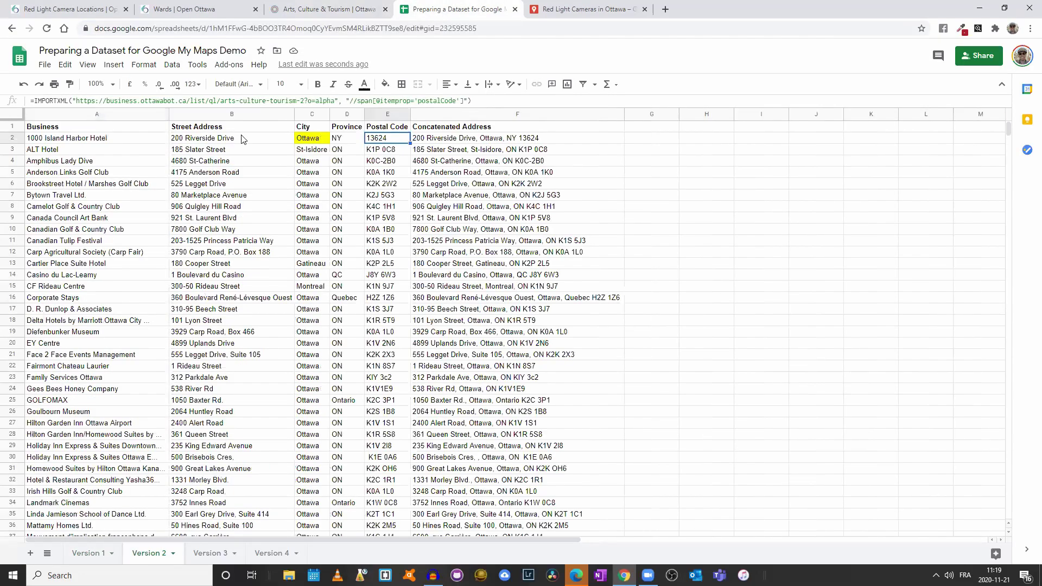
{"action": "left_click", "coordinate": [98, 139]}
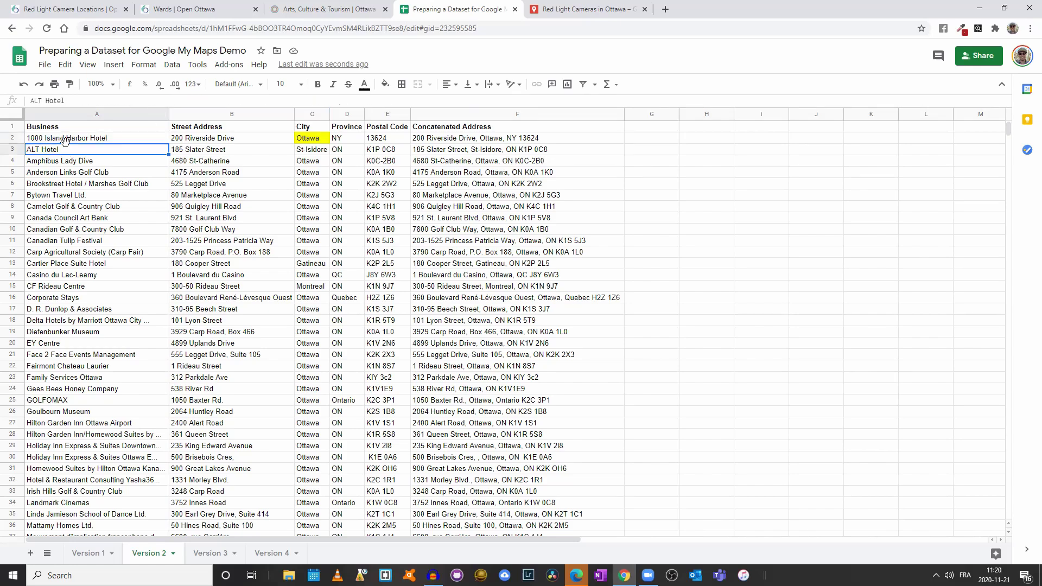
{"action": "key", "text": "Right"}
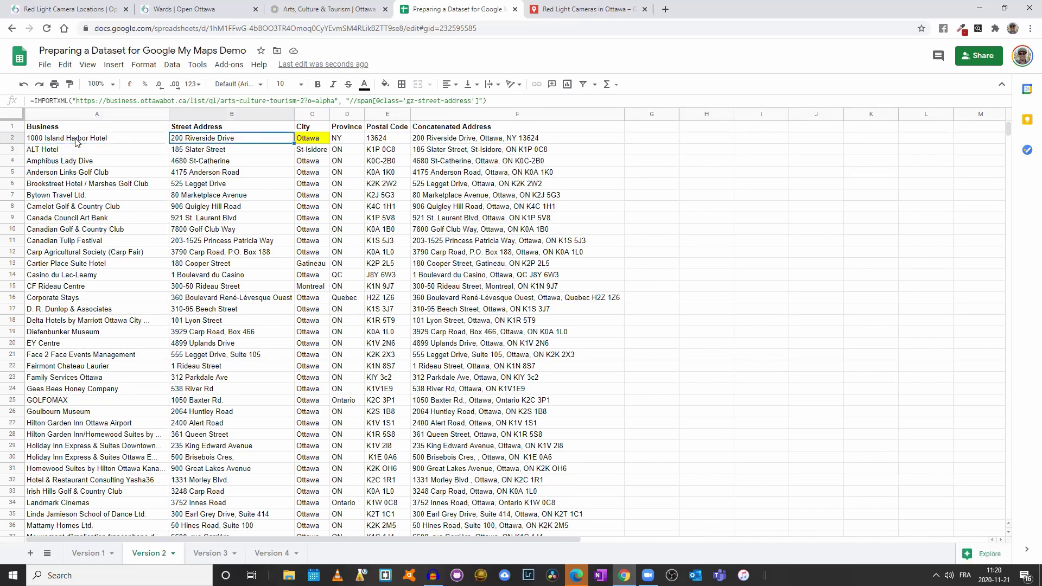
{"action": "scroll", "coordinate": [43, 326], "scroll_direction": "down", "scroll_amount": 5}
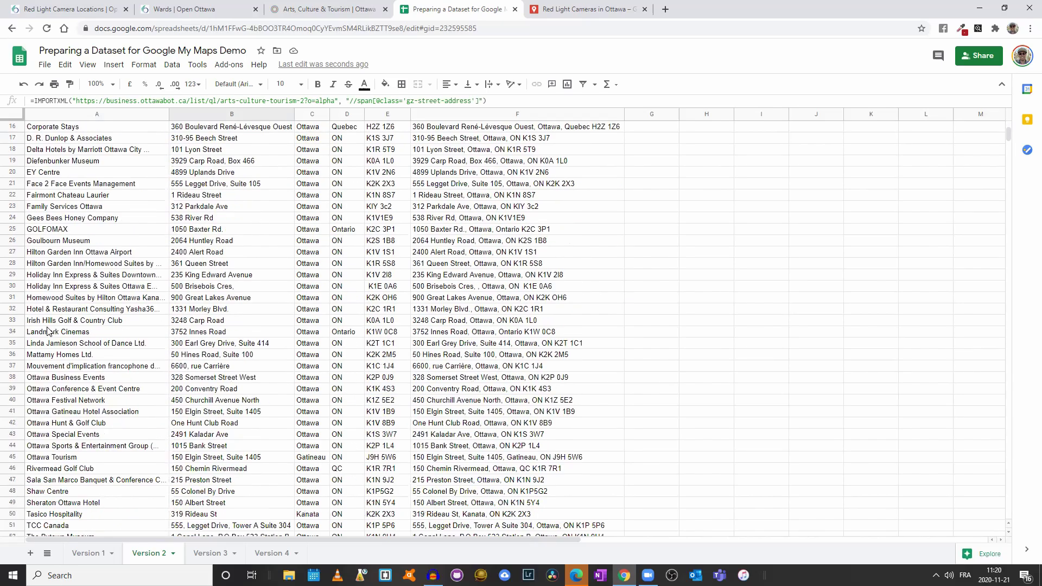
{"action": "scroll", "coordinate": [47, 332], "scroll_direction": "down", "scroll_amount": 4}
{"action": "scroll", "coordinate": [47, 332], "scroll_direction": "up", "scroll_amount": 9}
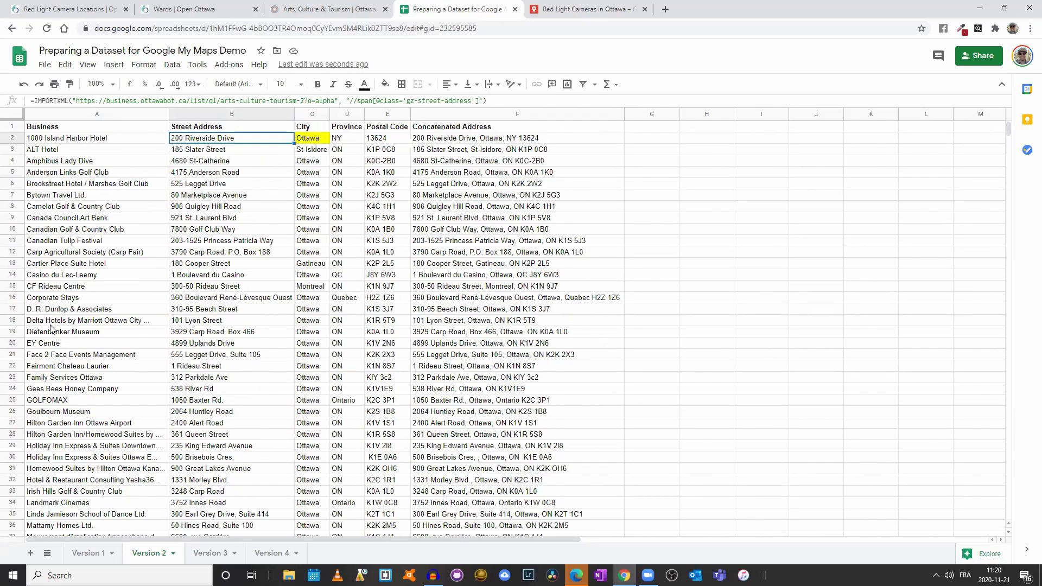
- Compare Version 2's separate City, Province and Postal Code columns with the Full Address import formula in Version 1
{"action": "left_click", "coordinate": [312, 131]}
{"action": "left_click", "coordinate": [347, 130]}
{"action": "left_click", "coordinate": [387, 131]}
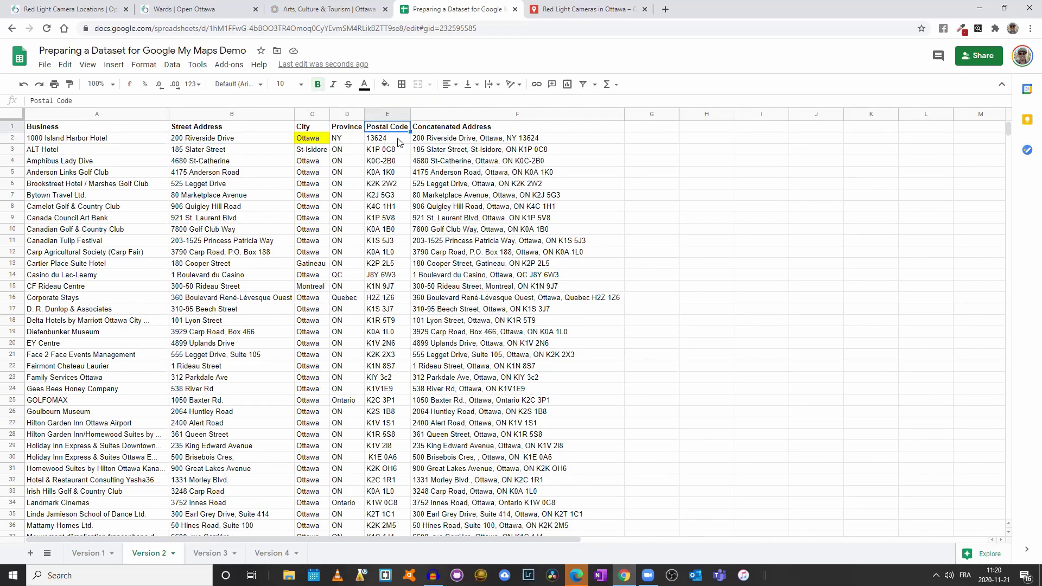
{"action": "left_click", "coordinate": [90, 553]}
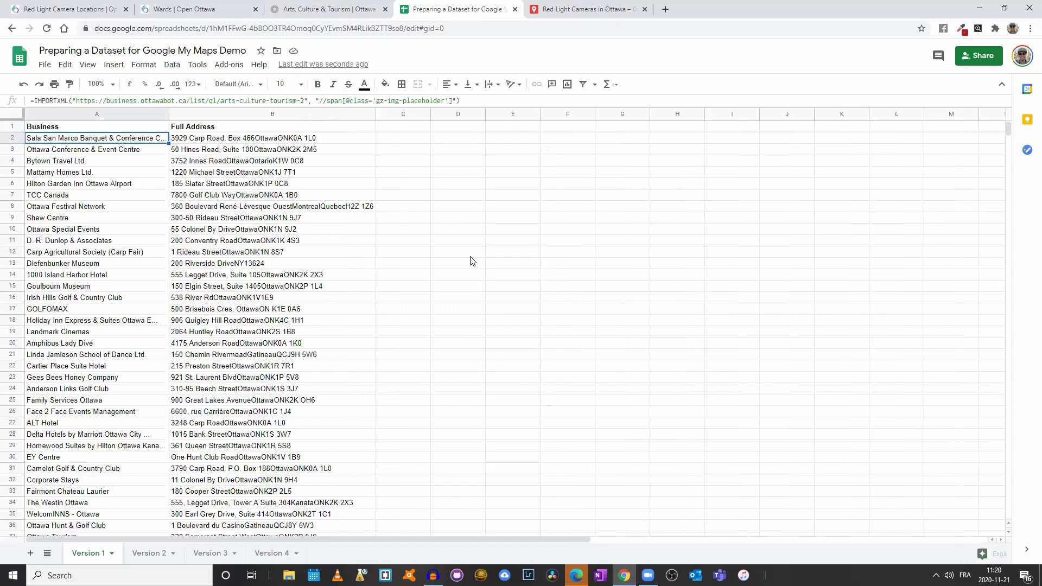
{"action": "left_click", "coordinate": [253, 142]}
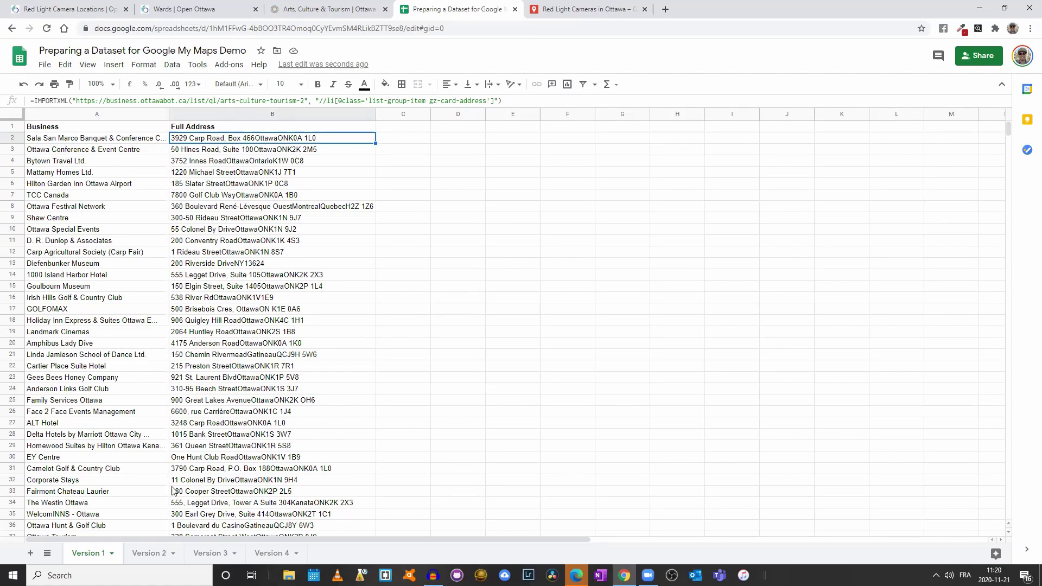
- Inspect the IMPORTXML formulas behind the City, Province, Postal Code and Business columns in Version 2
{"action": "left_click", "coordinate": [147, 554]}
{"action": "left_click", "coordinate": [314, 128]}
{"action": "left_click", "coordinate": [347, 128]}
{"action": "left_click", "coordinate": [372, 130]}
{"action": "left_click", "coordinate": [312, 139]}
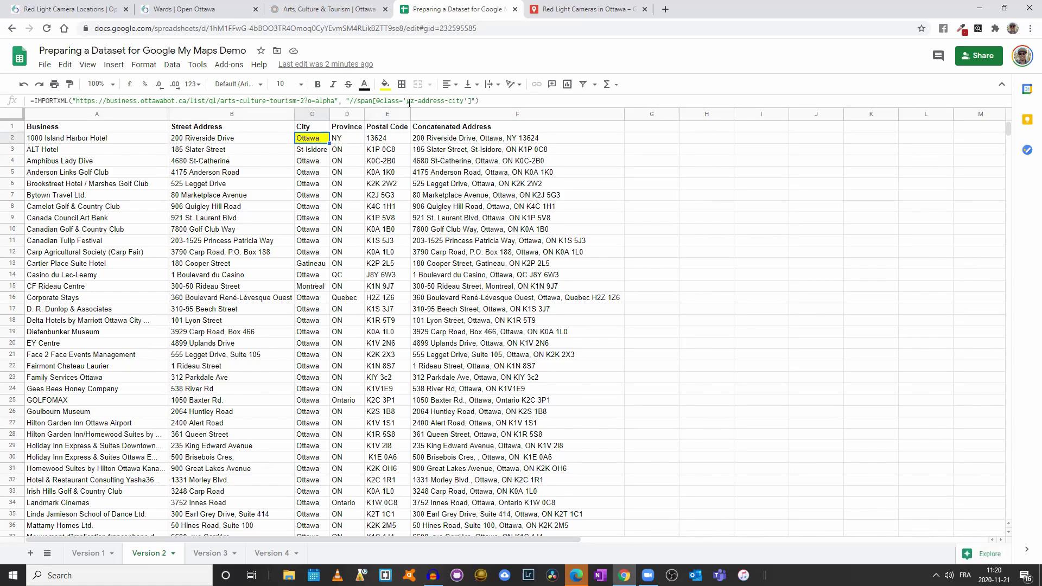
{"action": "left_click", "coordinate": [337, 141]}
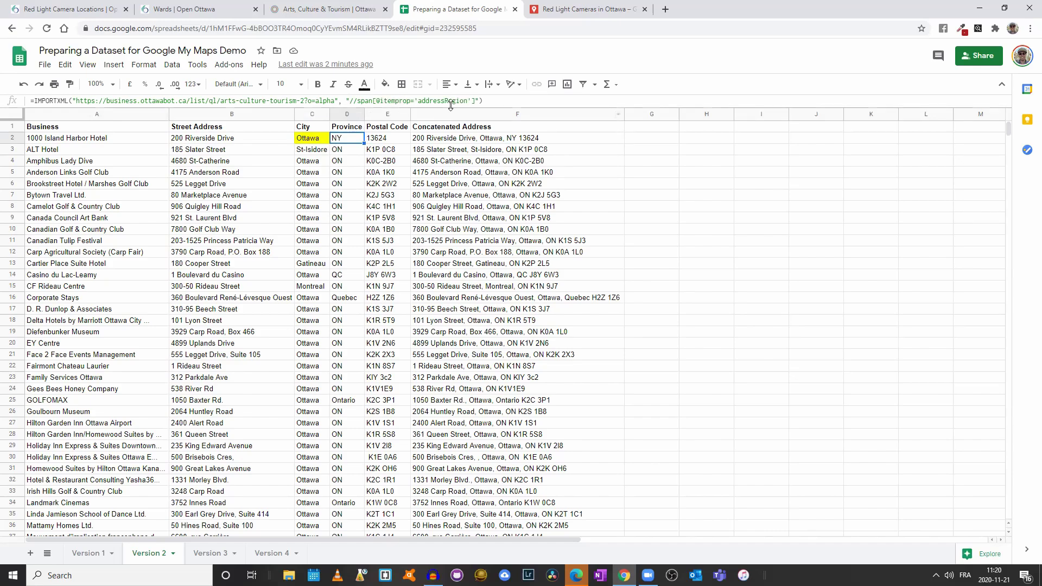
{"action": "left_click", "coordinate": [402, 141]}
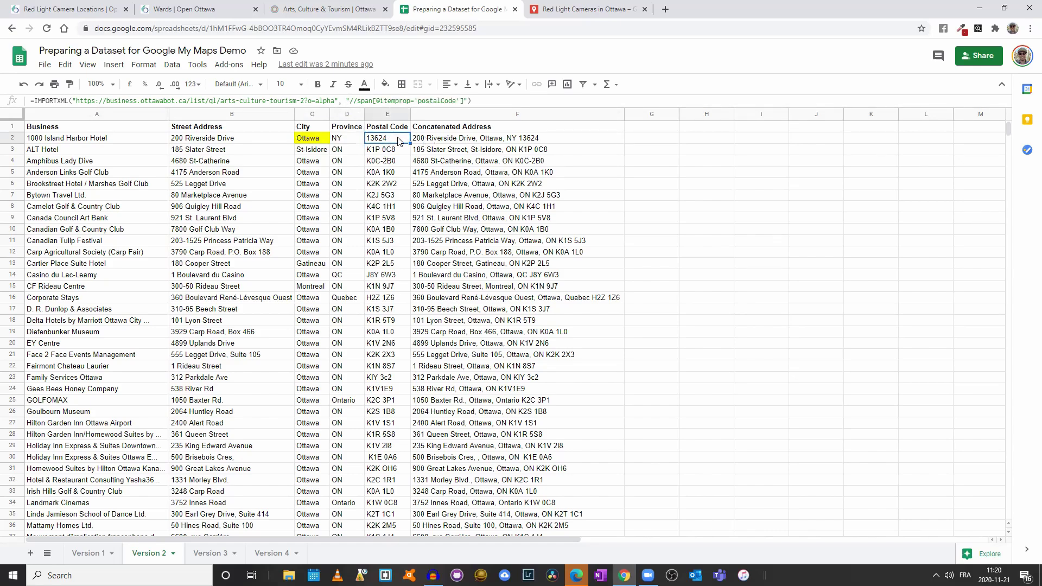
{"action": "left_click", "coordinate": [88, 141]}
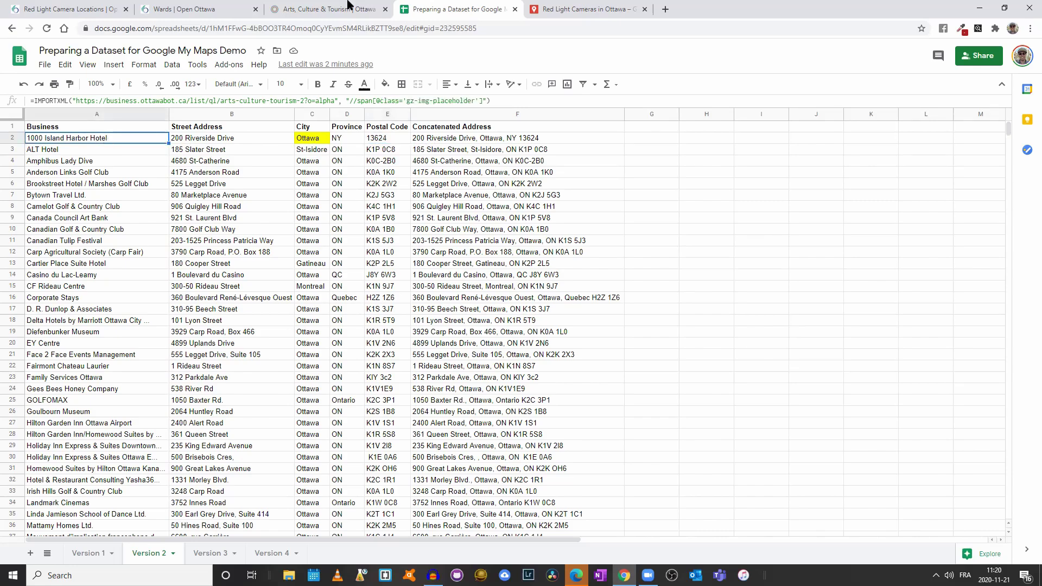
- Compare the alphabetically sorted directory listings with the rows imported into the Version 2 sheet
{"action": "left_click", "coordinate": [330, 11]}
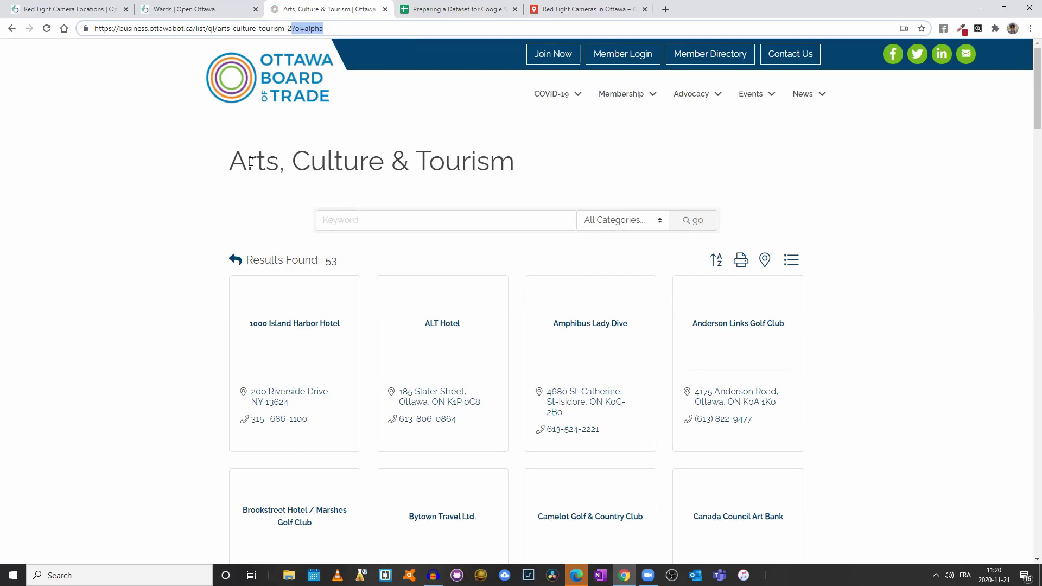
{"action": "left_click", "coordinate": [461, 9]}
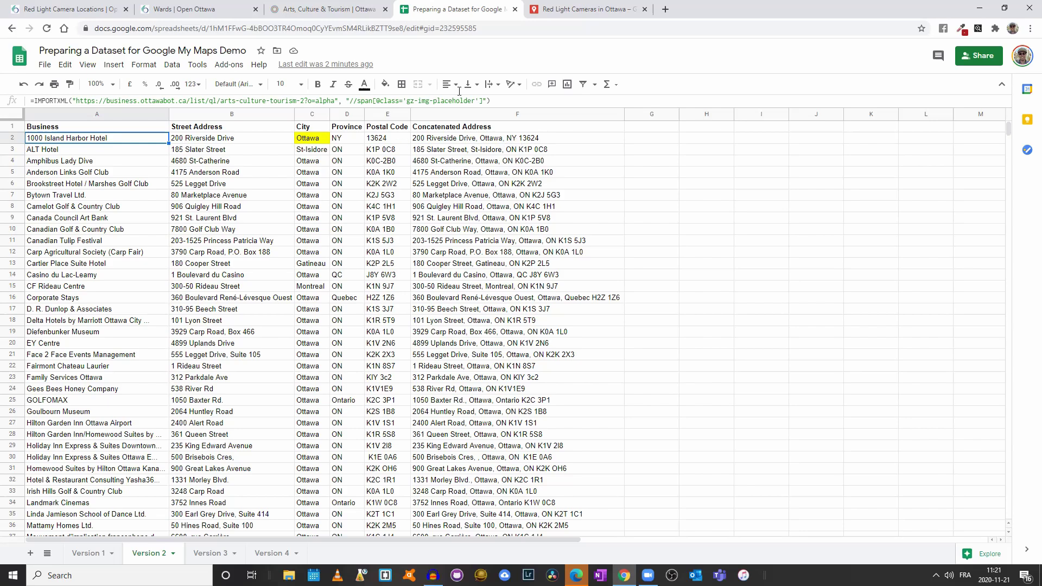
{"action": "left_click", "coordinate": [360, 12]}
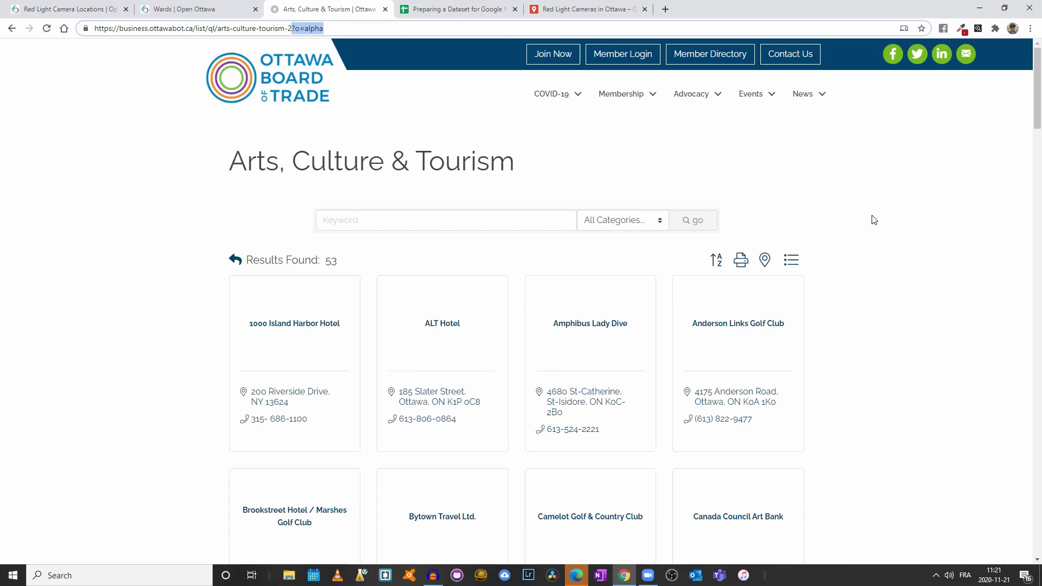
{"action": "left_click", "coordinate": [470, 10]}
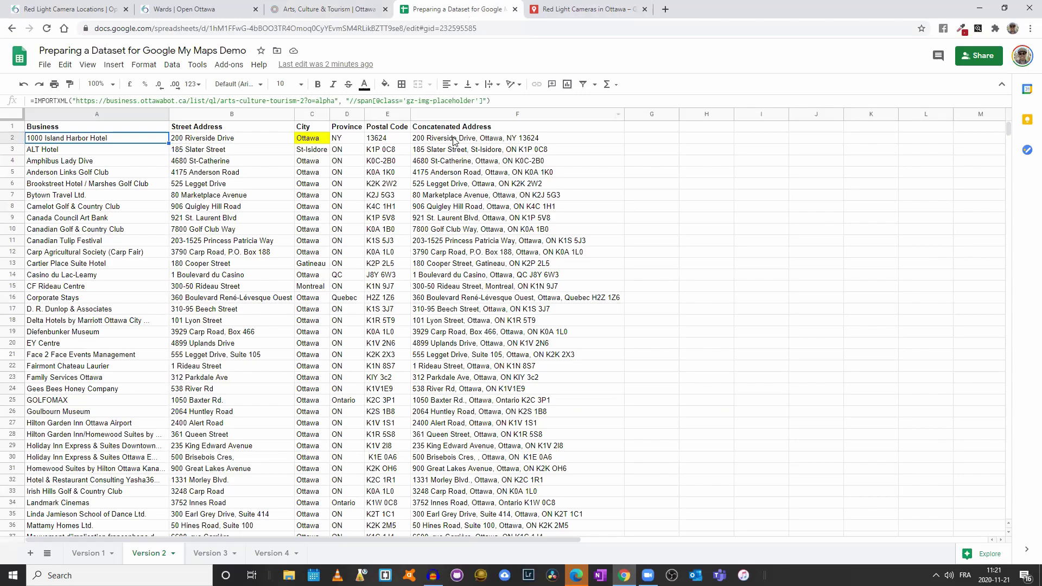
- Check the City value for 1000 Island Harbor Hotel in Version 2 against the directory listing and the City column in Version 3
{"action": "left_click", "coordinate": [313, 143]}
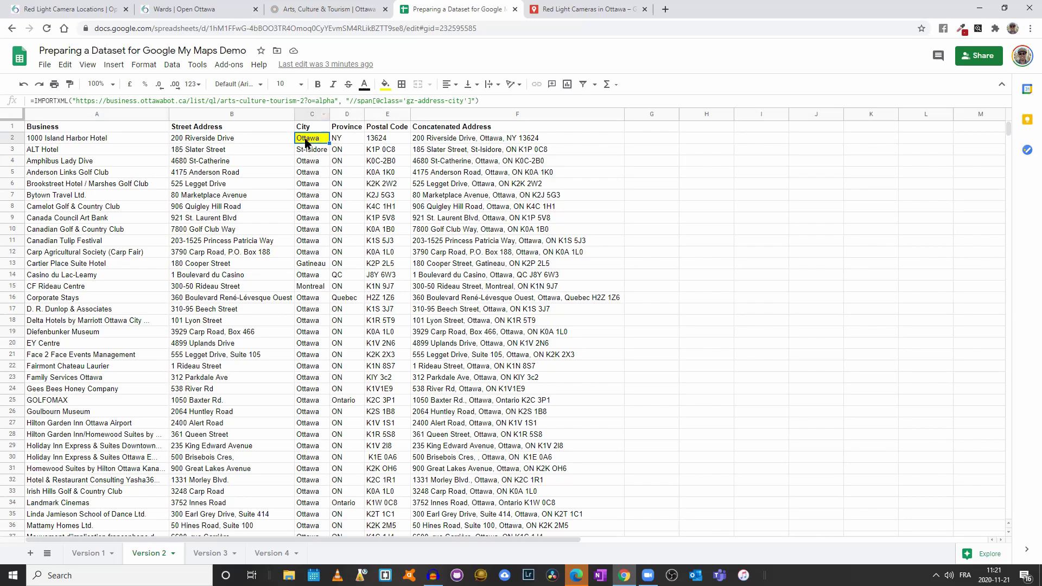
{"action": "left_click", "coordinate": [347, 9]}
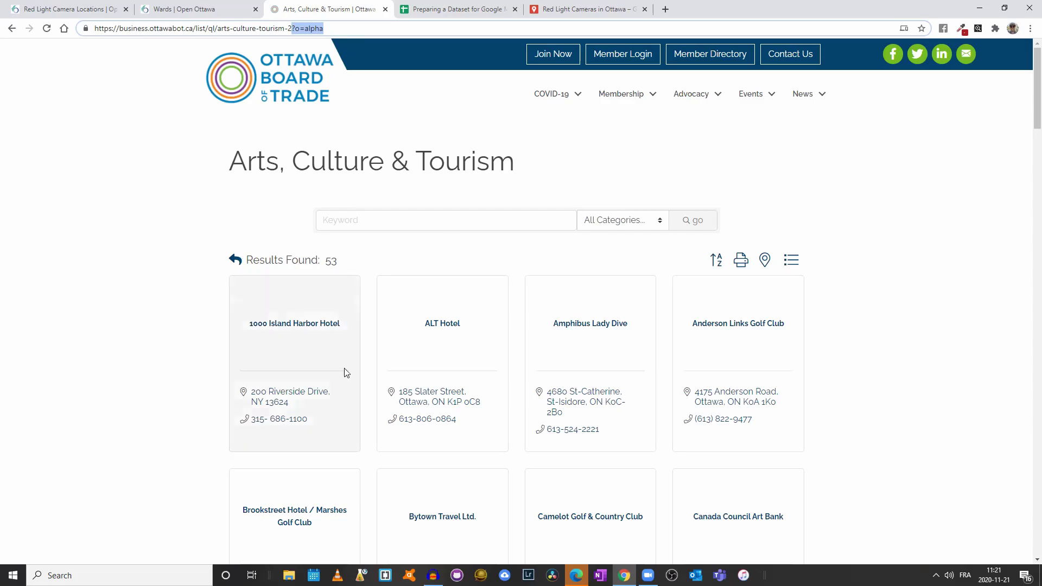
{"action": "left_click", "coordinate": [450, 9]}
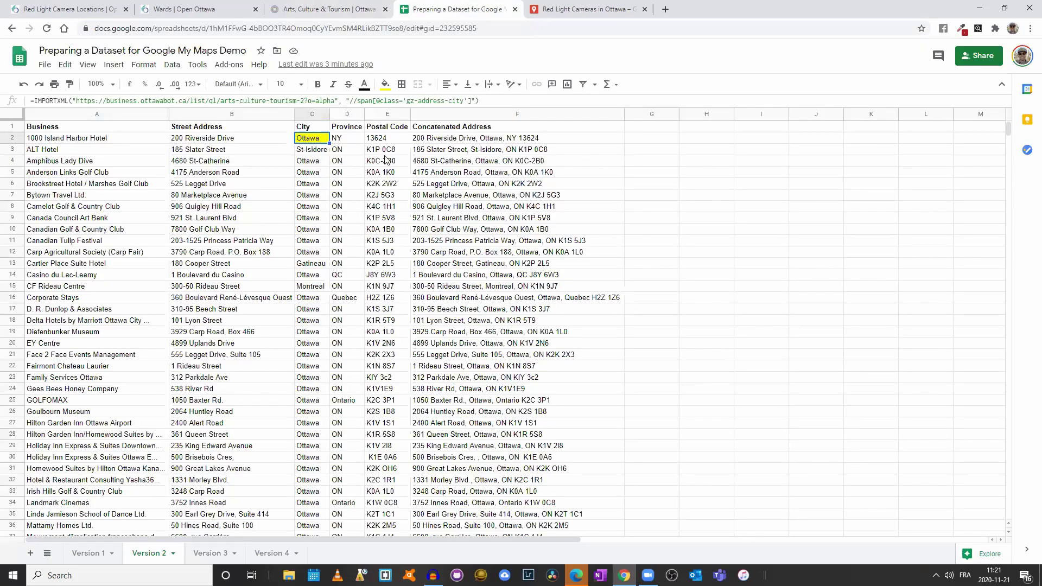
{"action": "left_click", "coordinate": [209, 550]}
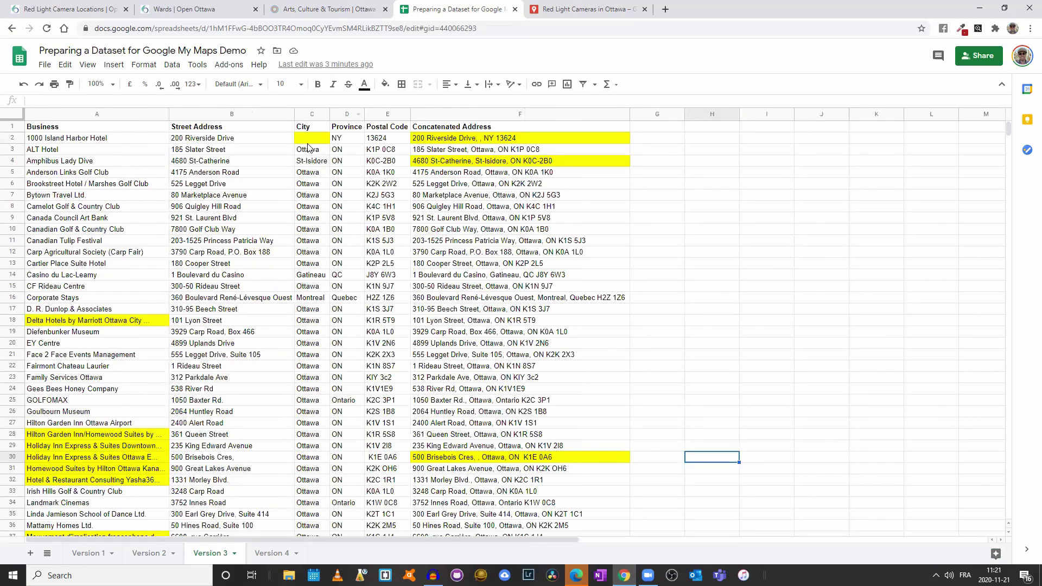
{"action": "left_click", "coordinate": [310, 150]}
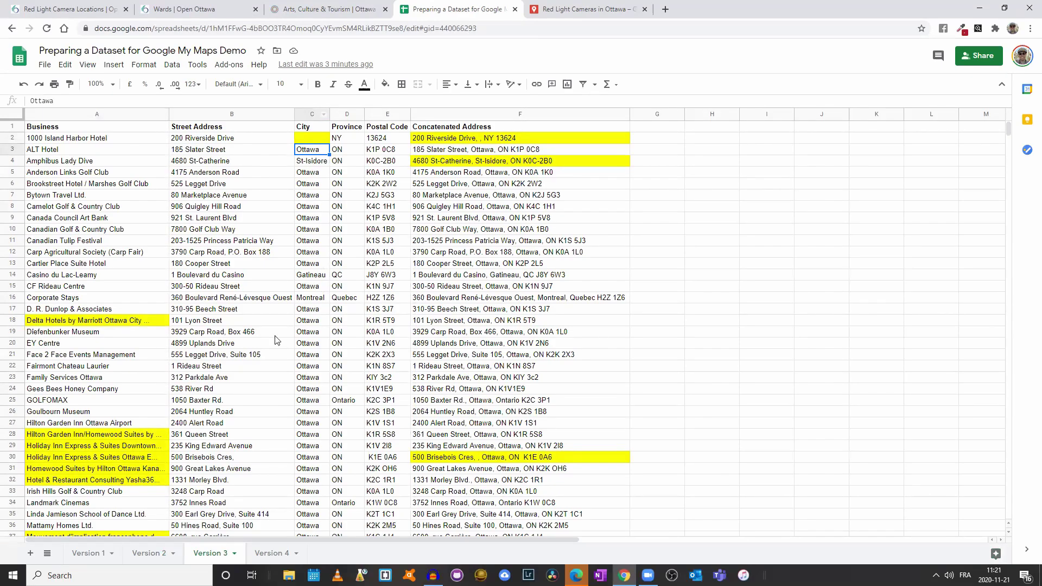
- Examine the highlighted City and Postal Code cells in Version 2's last data row, WelcomINNS - Ottawa
{"action": "left_click", "coordinate": [145, 553]}
{"action": "scroll", "coordinate": [373, 373], "scroll_direction": "down", "scroll_amount": 3}
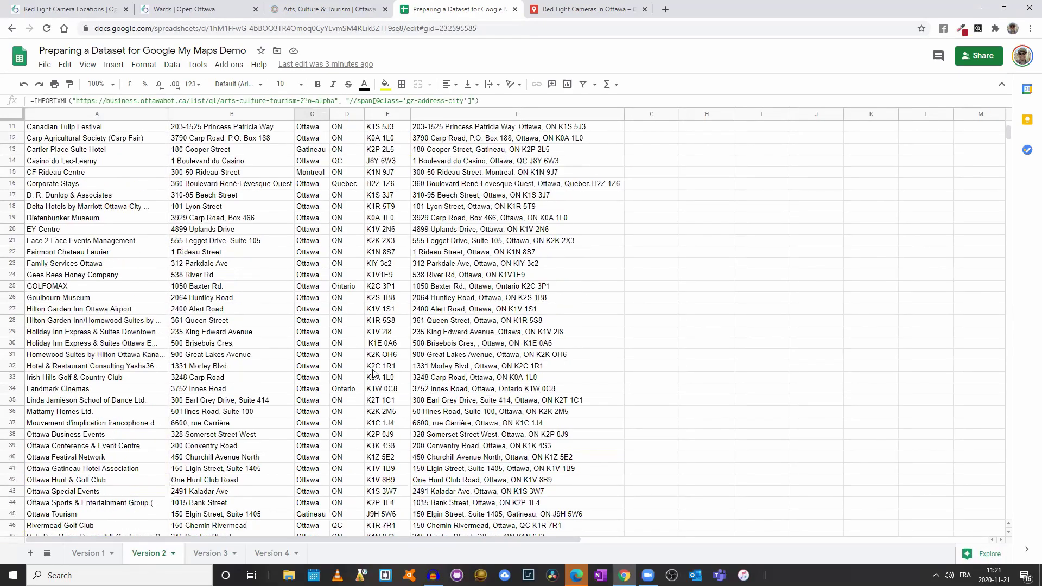
{"action": "scroll", "coordinate": [373, 372], "scroll_direction": "down", "scroll_amount": 3}
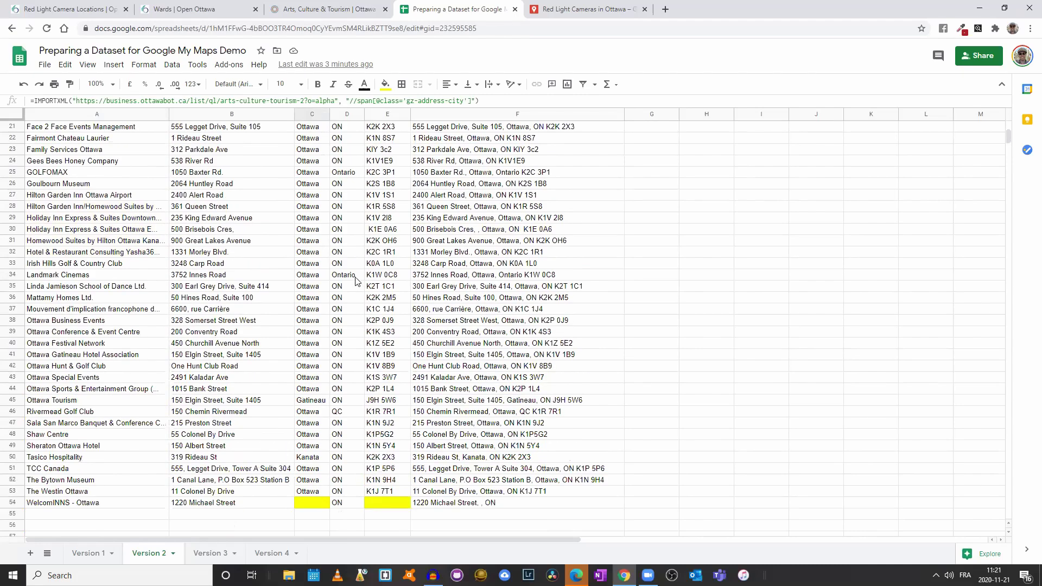
{"action": "scroll", "coordinate": [356, 278], "scroll_direction": "up", "scroll_amount": 1}
{"action": "scroll", "coordinate": [356, 281], "scroll_direction": "down", "scroll_amount": 4}
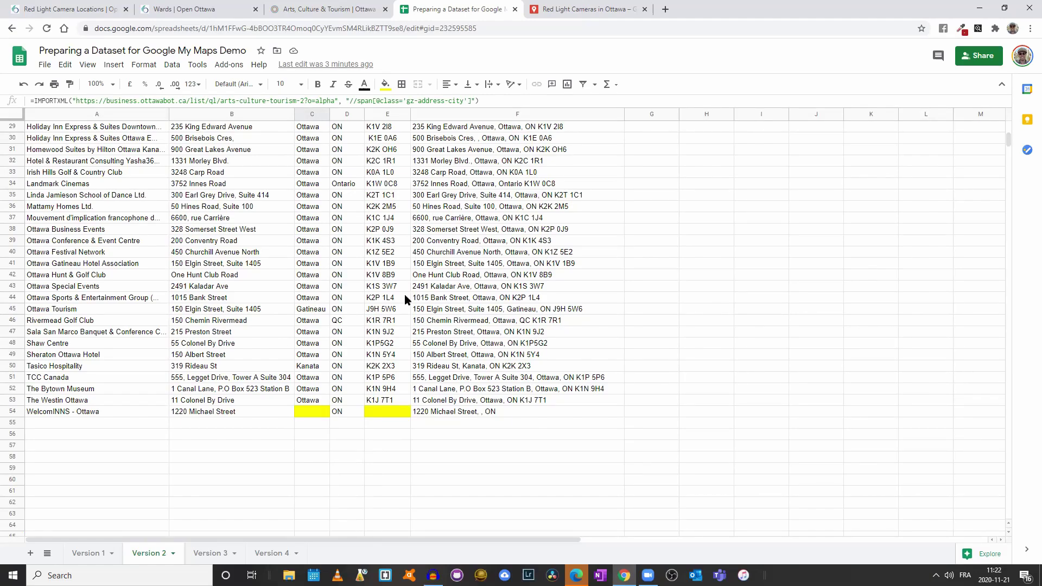
{"action": "left_click", "coordinate": [317, 413]}
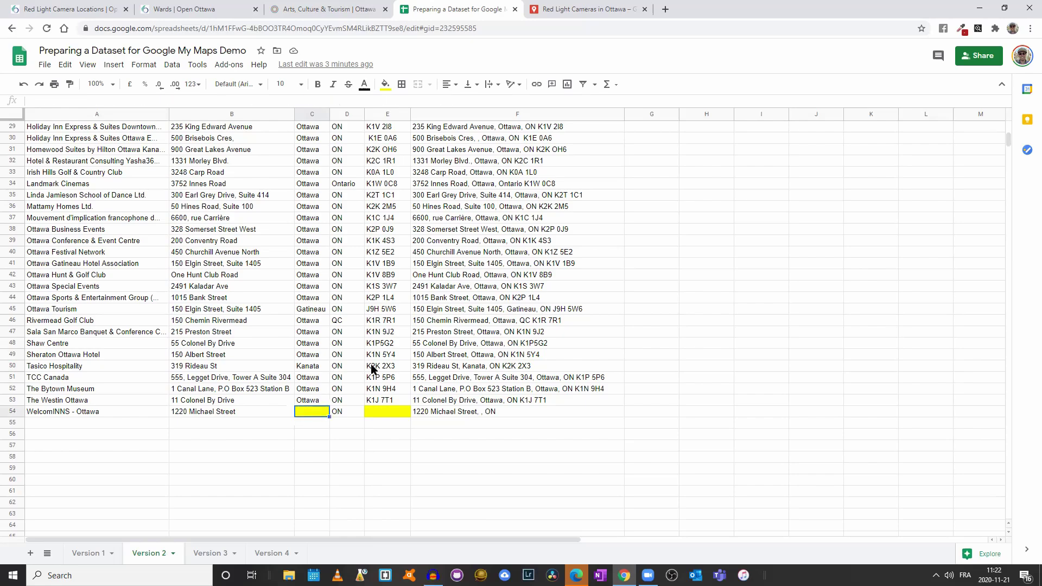
{"action": "left_click", "coordinate": [380, 415]}
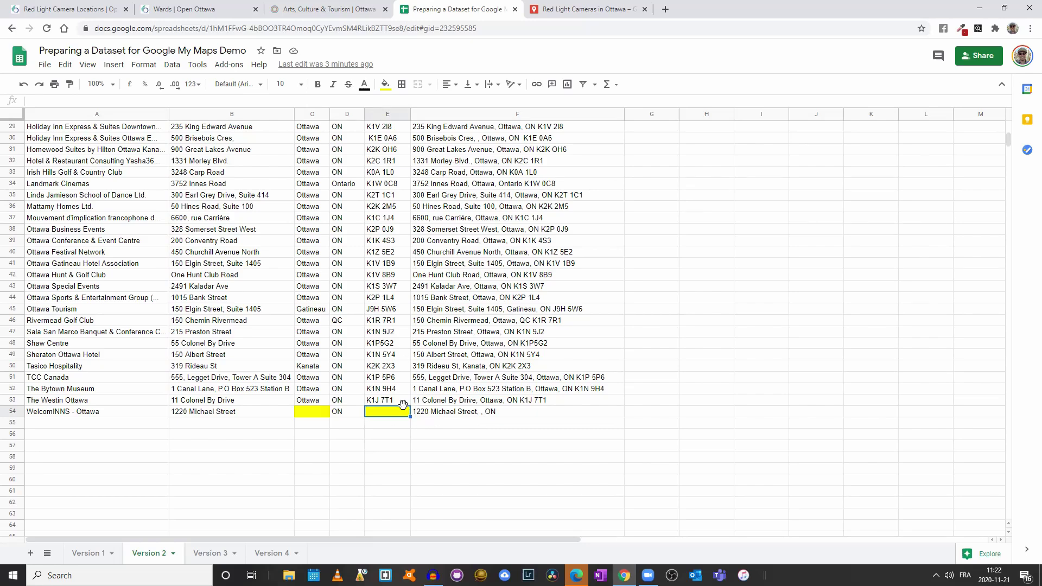
- Examine the highlighted postal code gap for Ottawa Gatineau Hotel Association in Version 3 and the postal codes in the rows below it
{"action": "left_click", "coordinate": [351, 6]}
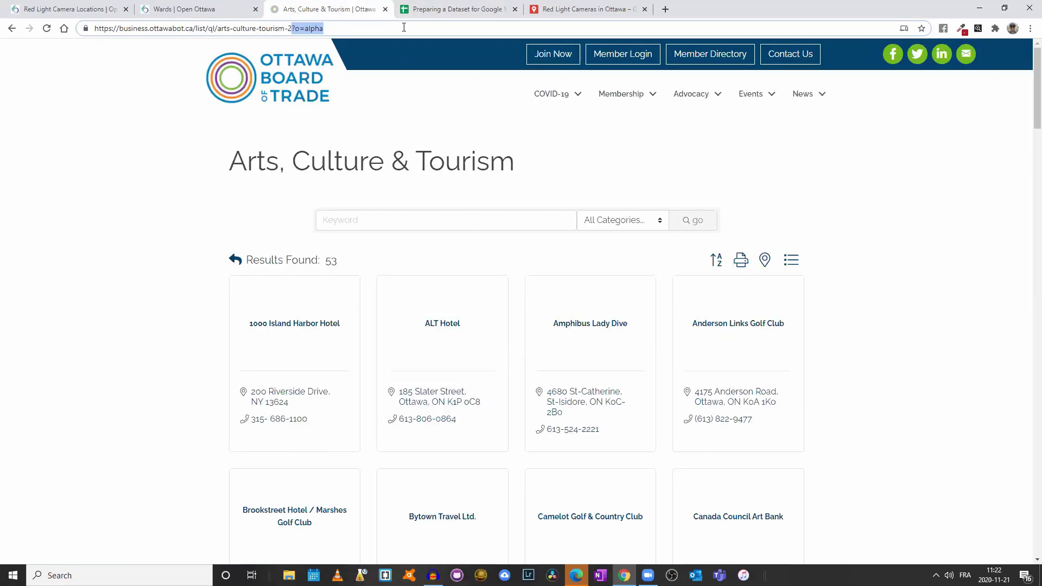
{"action": "left_click", "coordinate": [434, 9]}
{"action": "scroll", "coordinate": [374, 353], "scroll_direction": "up", "scroll_amount": 10}
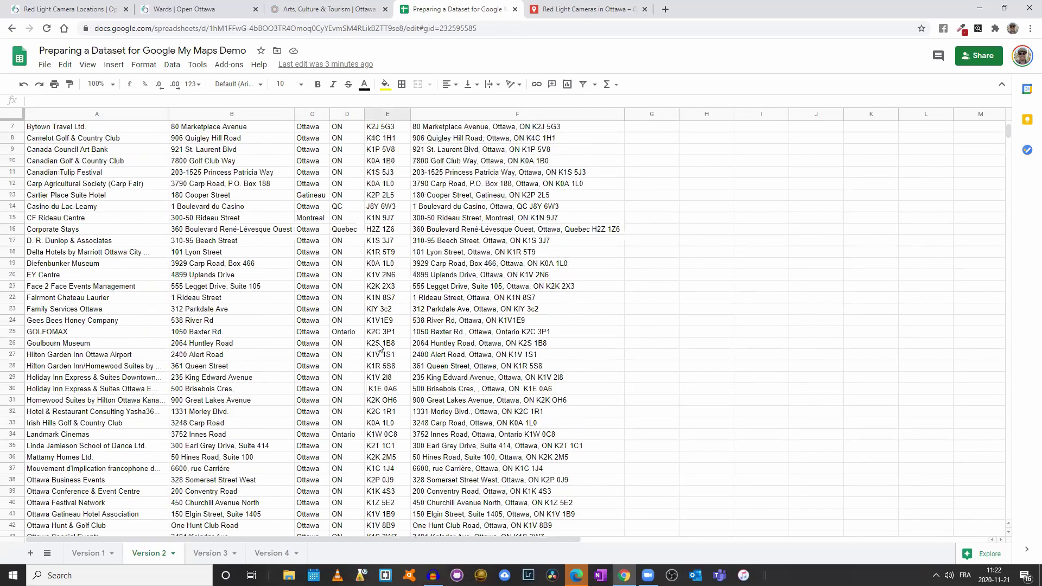
{"action": "left_click", "coordinate": [204, 555]}
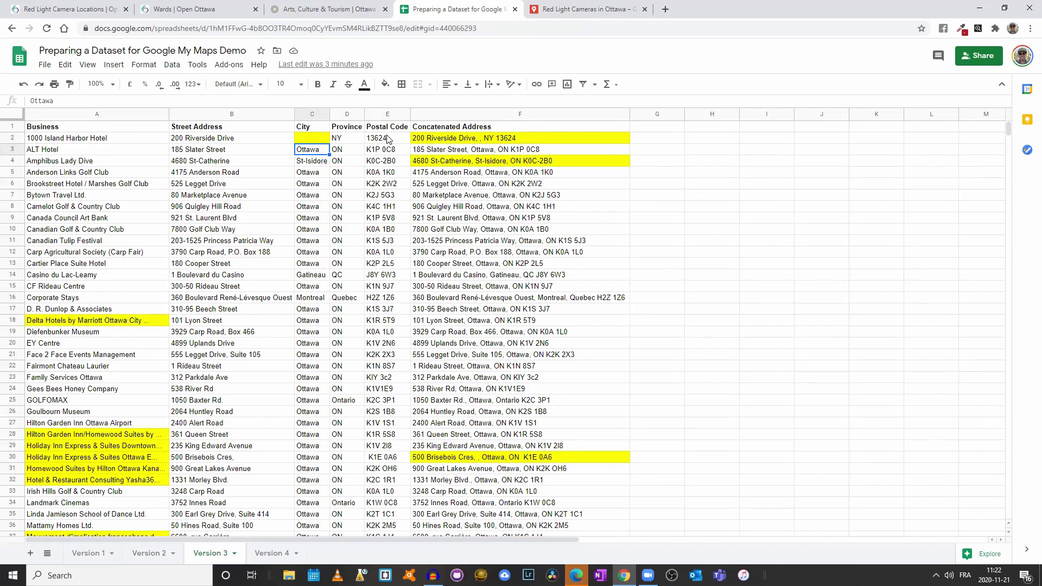
{"action": "scroll", "coordinate": [386, 211], "scroll_direction": "down", "scroll_amount": 3}
{"action": "scroll", "coordinate": [380, 326], "scroll_direction": "down", "scroll_amount": 3}
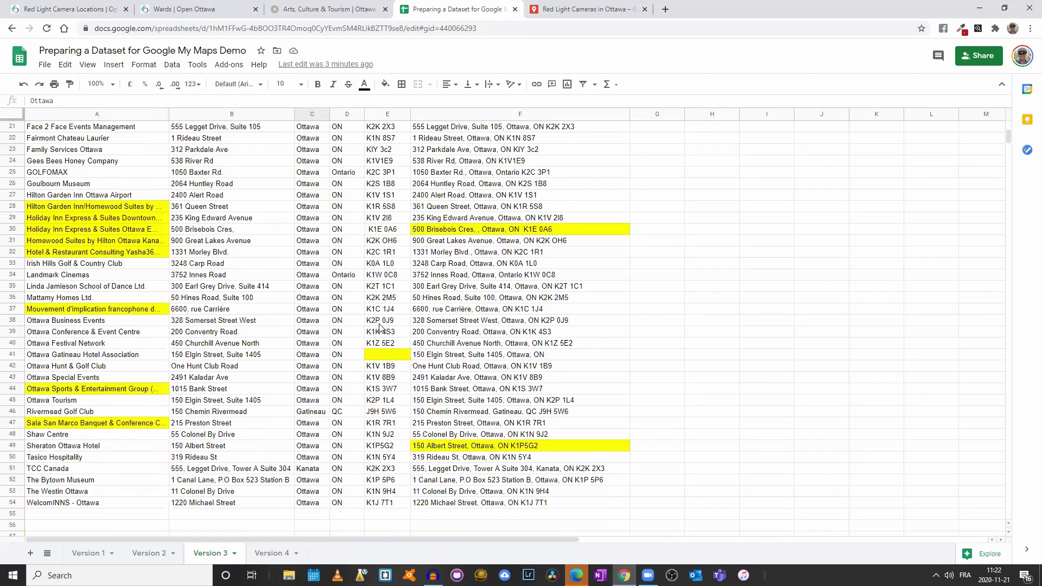
{"action": "left_click_drag", "start_coordinate": [381, 366], "coordinate": [369, 496]}
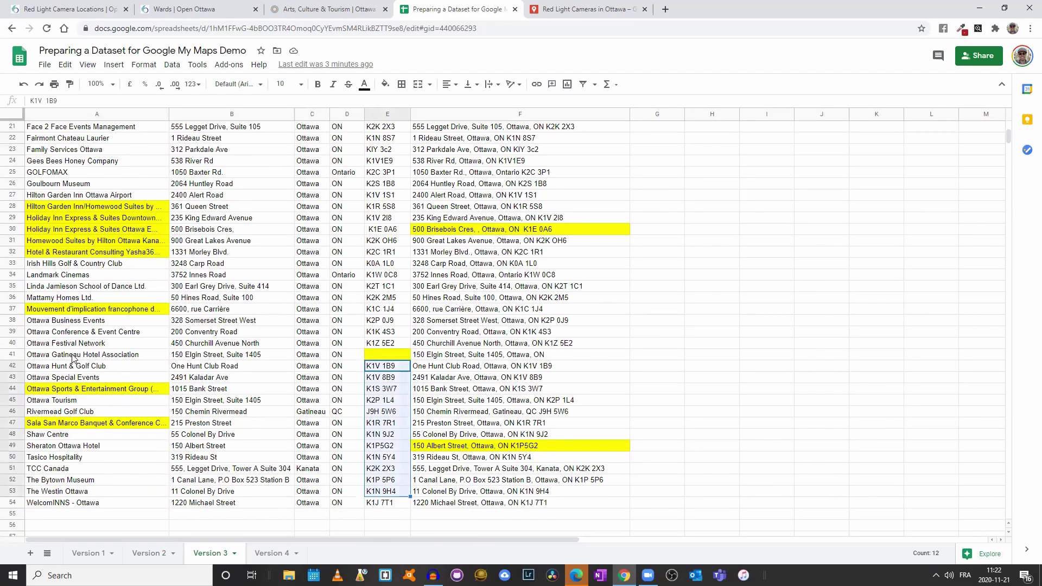
{"action": "left_click", "coordinate": [48, 355]}
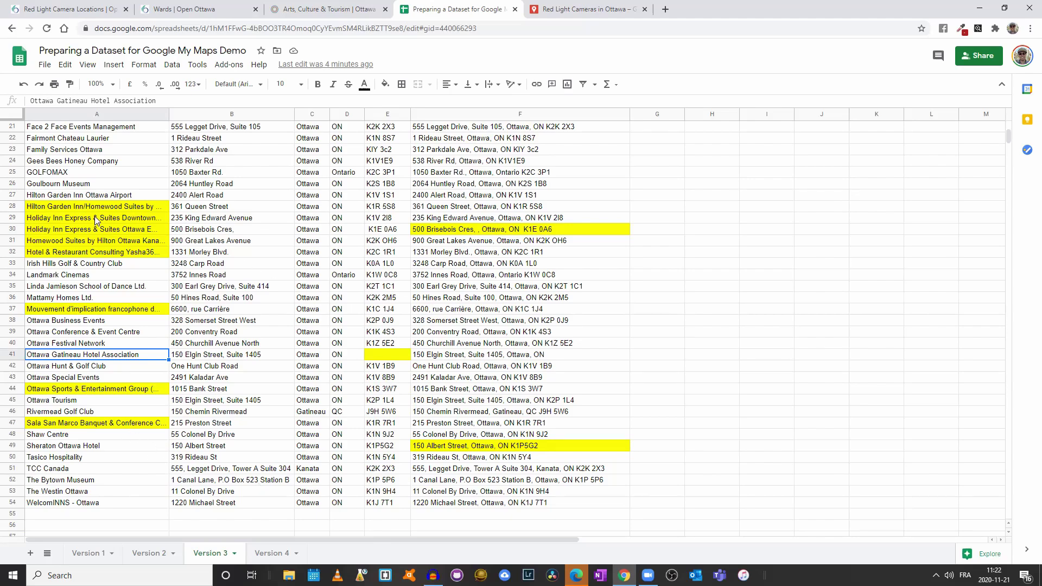
- Compare the highlighted truncated business names in Version 3 with the directory listings, such as Delta Hotels by Marriott Ottawa City
{"action": "scroll", "coordinate": [100, 220], "scroll_direction": "up", "scroll_amount": 3}
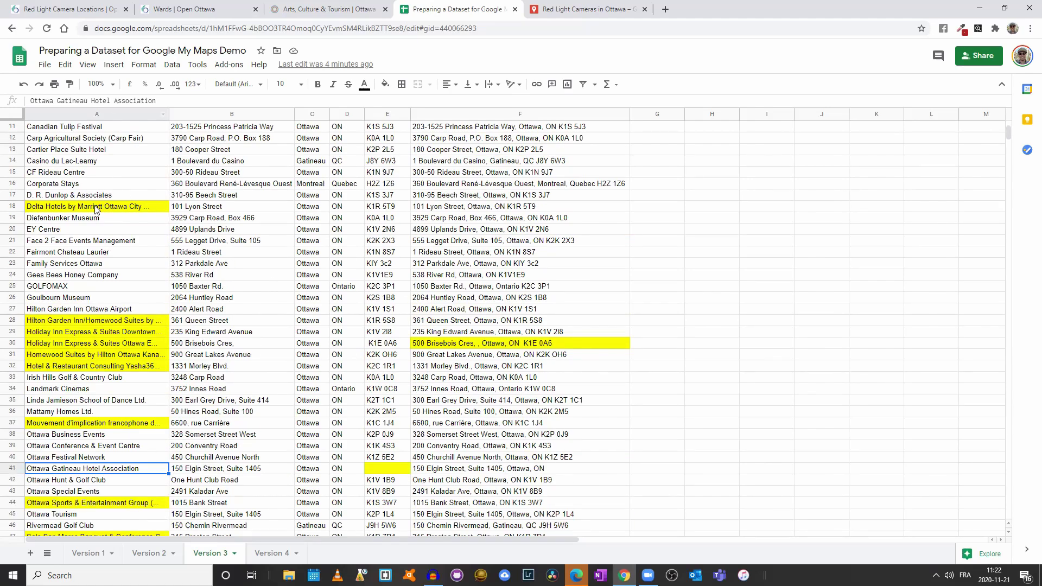
{"action": "left_click", "coordinate": [353, 8]}
{"action": "scroll", "coordinate": [155, 363], "scroll_direction": "down", "scroll_amount": 10}
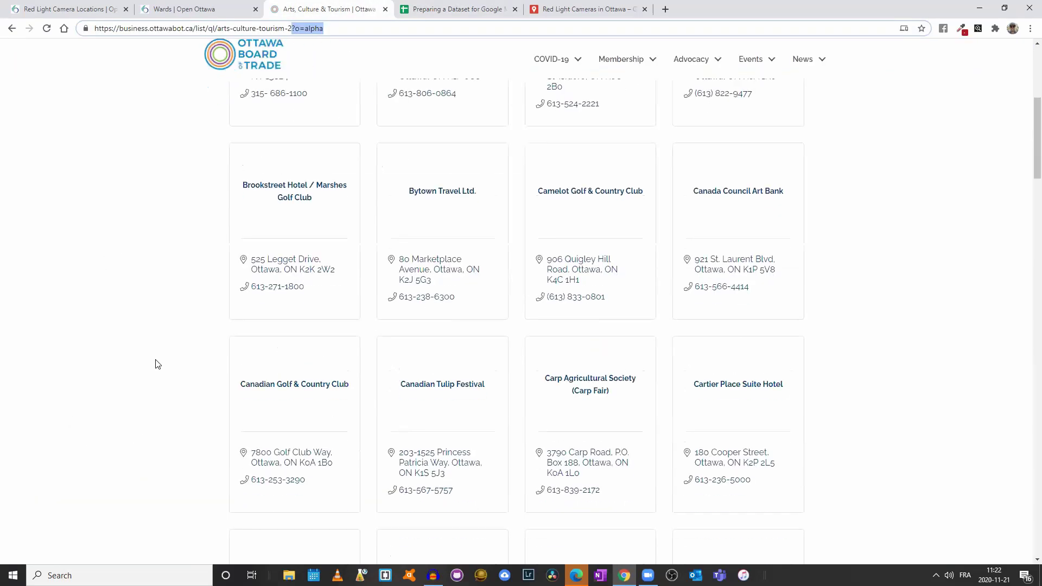
{"action": "scroll", "coordinate": [156, 363], "scroll_direction": "down", "scroll_amount": 5}
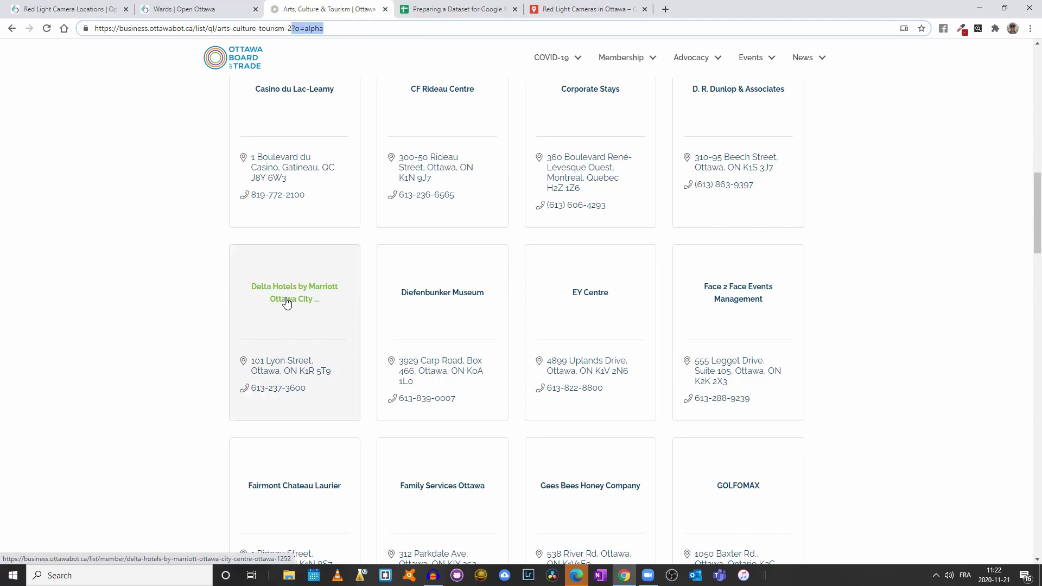
{"action": "left_click", "coordinate": [470, 11]}
{"action": "scroll", "coordinate": [91, 259], "scroll_direction": "down", "scroll_amount": 2}
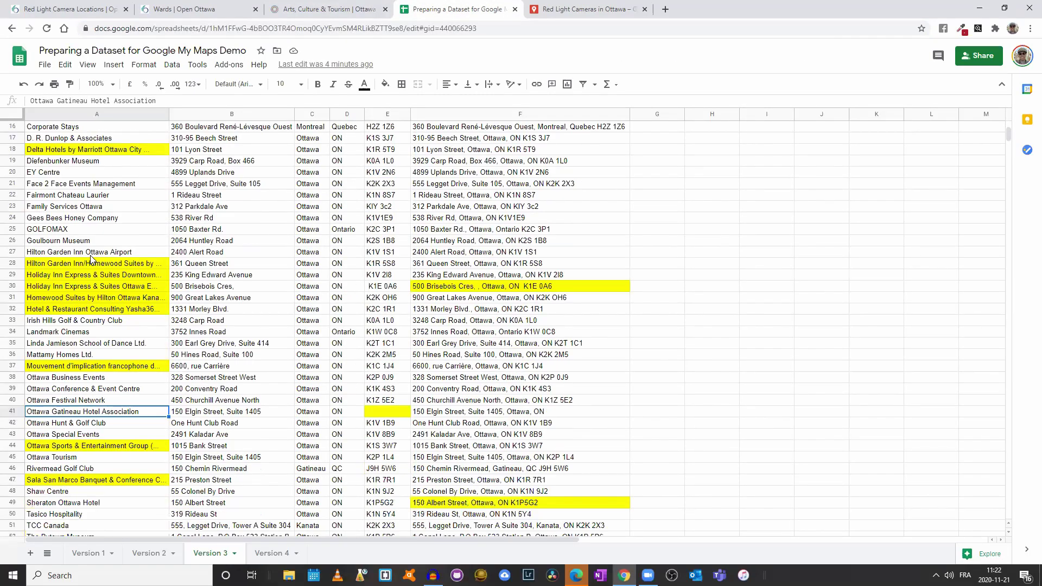
{"action": "scroll", "coordinate": [92, 260], "scroll_direction": "down", "scroll_amount": 2}
{"action": "scroll", "coordinate": [92, 260], "scroll_direction": "up", "scroll_amount": 3}
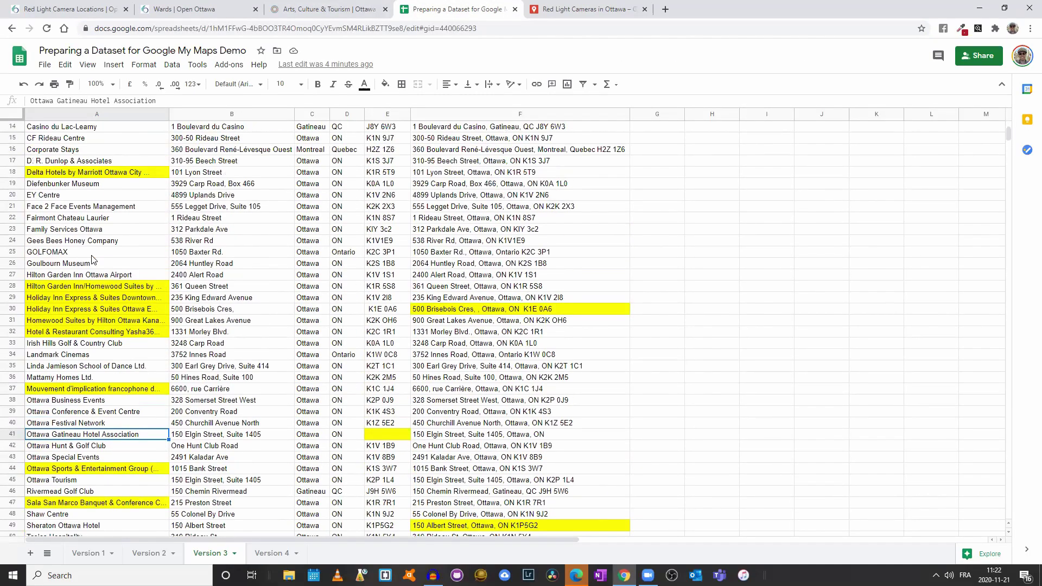
{"action": "left_click", "coordinate": [263, 554]}
{"action": "left_click", "coordinate": [204, 553]}
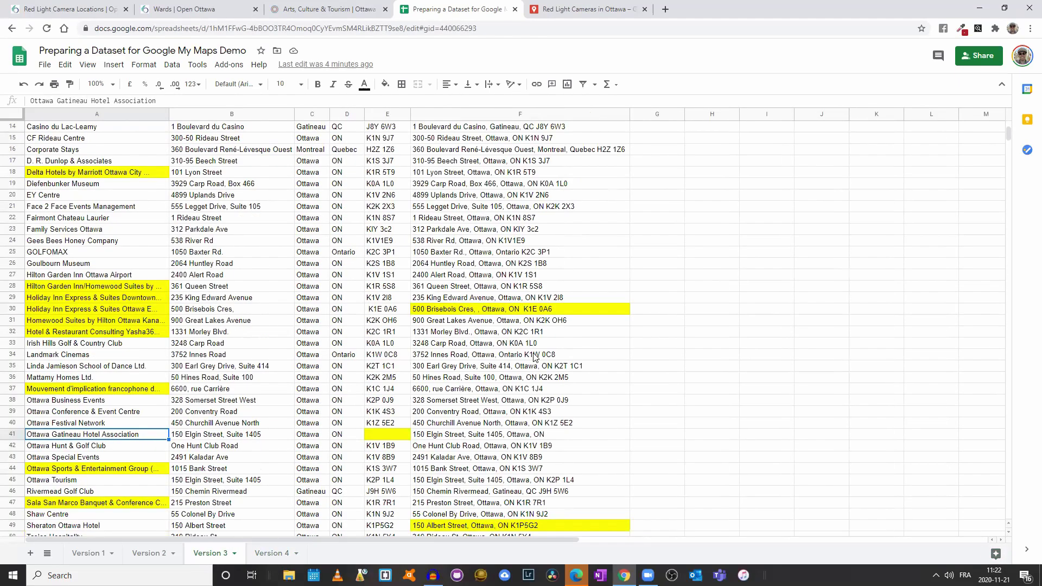
- Inspect the CONCATENATE formulas and source cells behind the highlighted addresses in Version 3, including 1000 Island Harbor Hotel and Amphibus Lady Dive
{"action": "scroll", "coordinate": [493, 284], "scroll_direction": "up", "scroll_amount": 5}
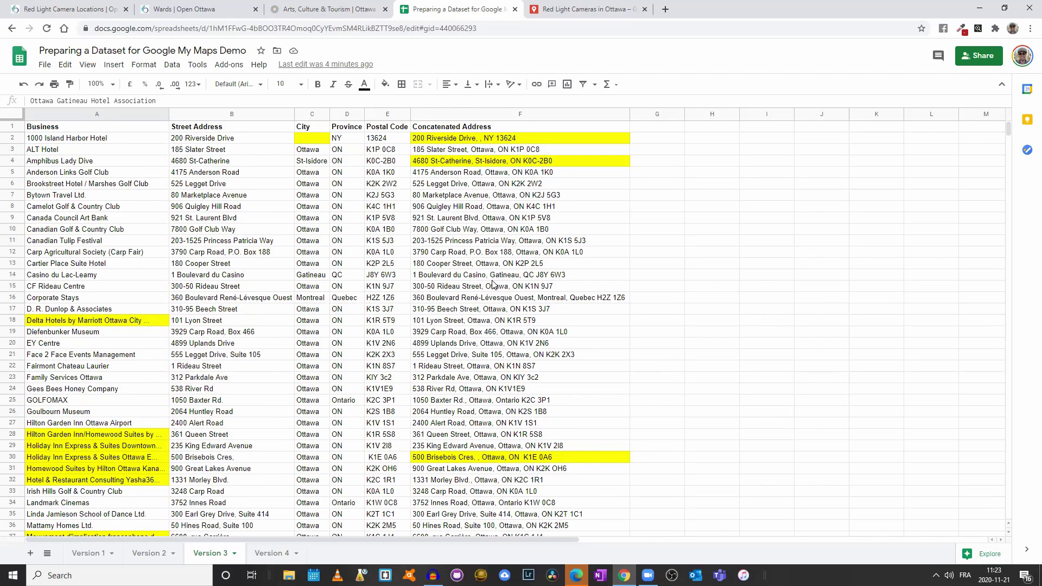
{"action": "left_click", "coordinate": [429, 141]}
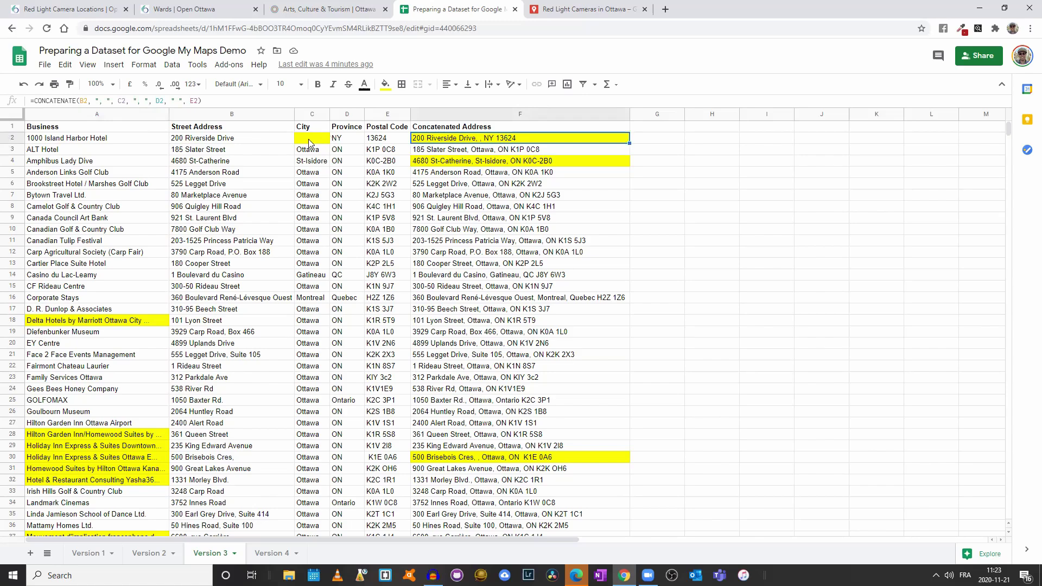
{"action": "left_click", "coordinate": [234, 140]}
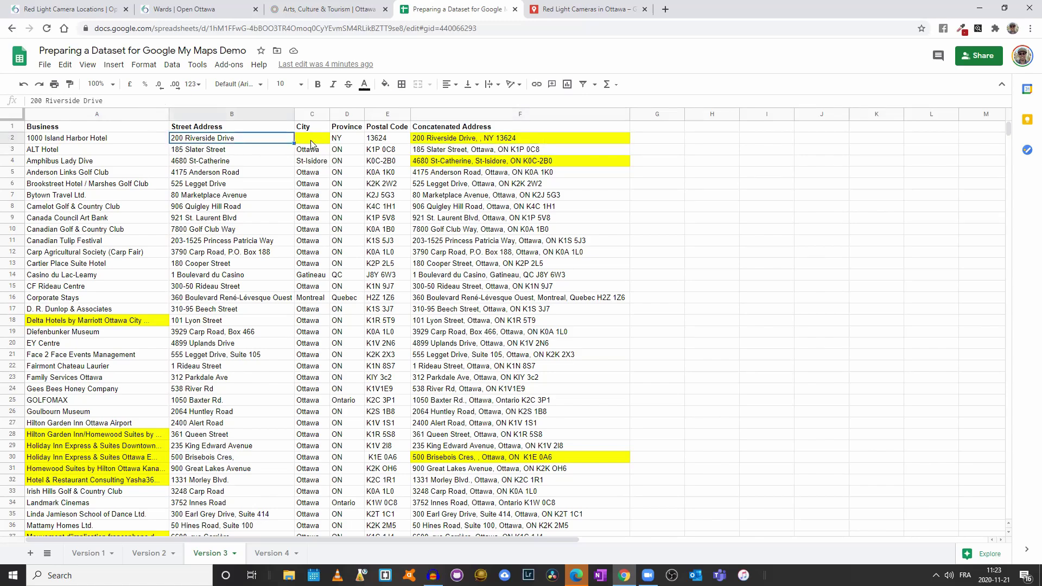
{"action": "left_click", "coordinate": [348, 140]}
{"action": "left_click", "coordinate": [378, 142]}
{"action": "left_click", "coordinate": [453, 142]}
{"action": "scroll", "coordinate": [540, 347], "scroll_direction": "down", "scroll_amount": 5}
{"action": "scroll", "coordinate": [565, 310], "scroll_direction": "up", "scroll_amount": 5}
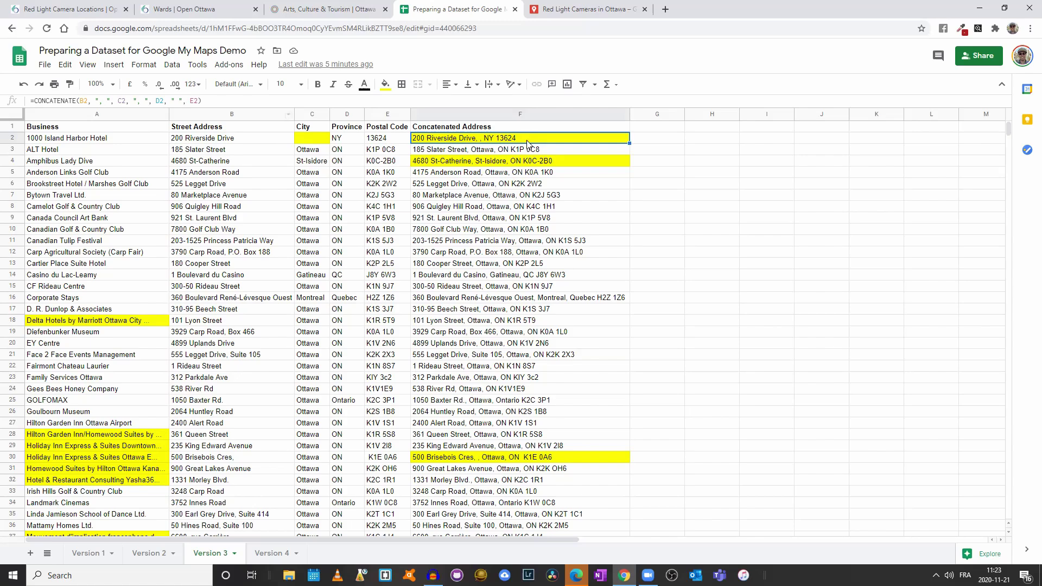
{"action": "left_click", "coordinate": [502, 163]}
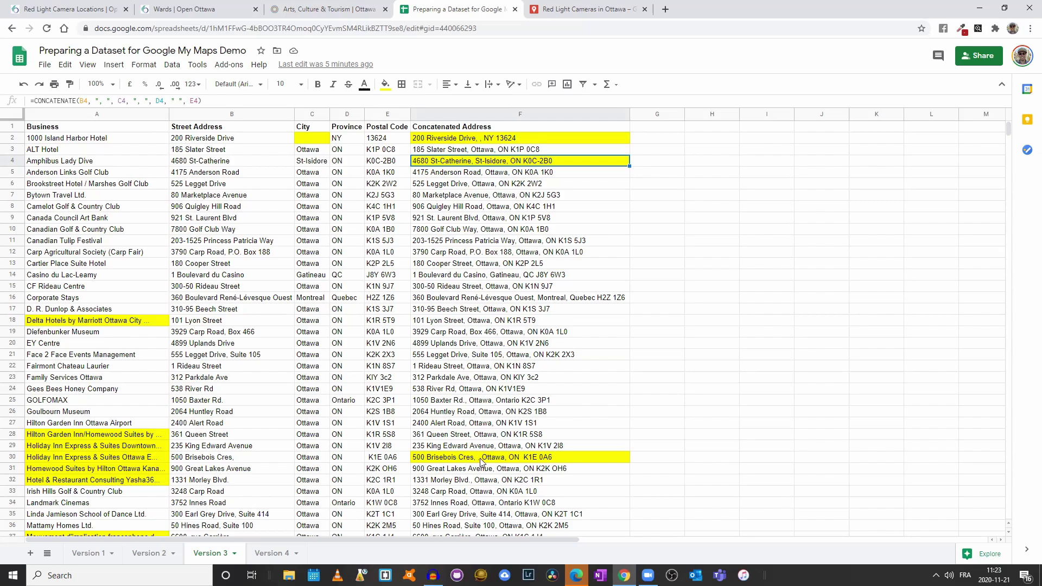
{"action": "scroll", "coordinate": [478, 461], "scroll_direction": "down", "scroll_amount": 5}
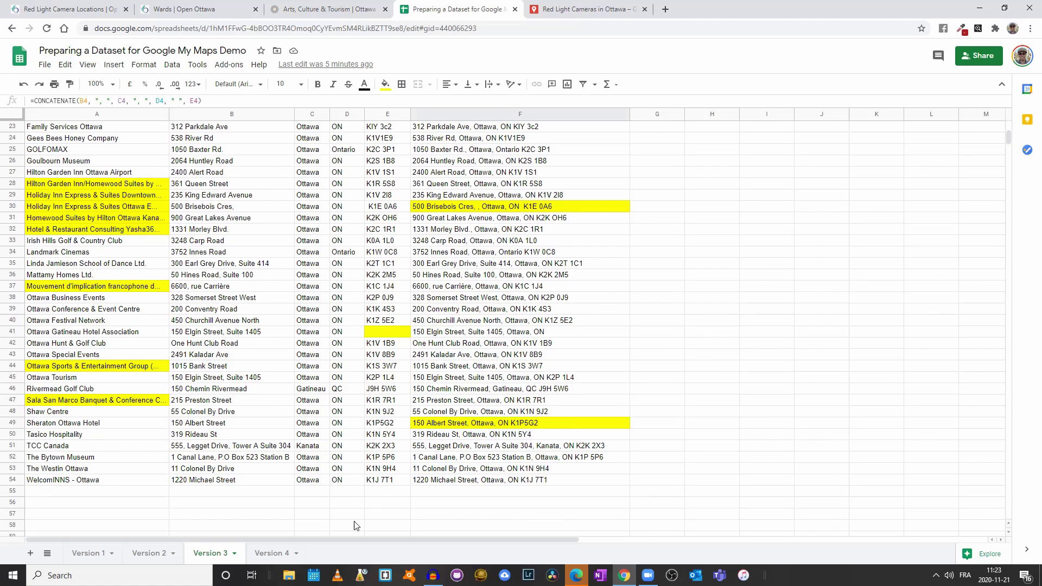
- Download the cleaned Version 4 sheet as a comma-separated values file
{"action": "left_click", "coordinate": [283, 553]}
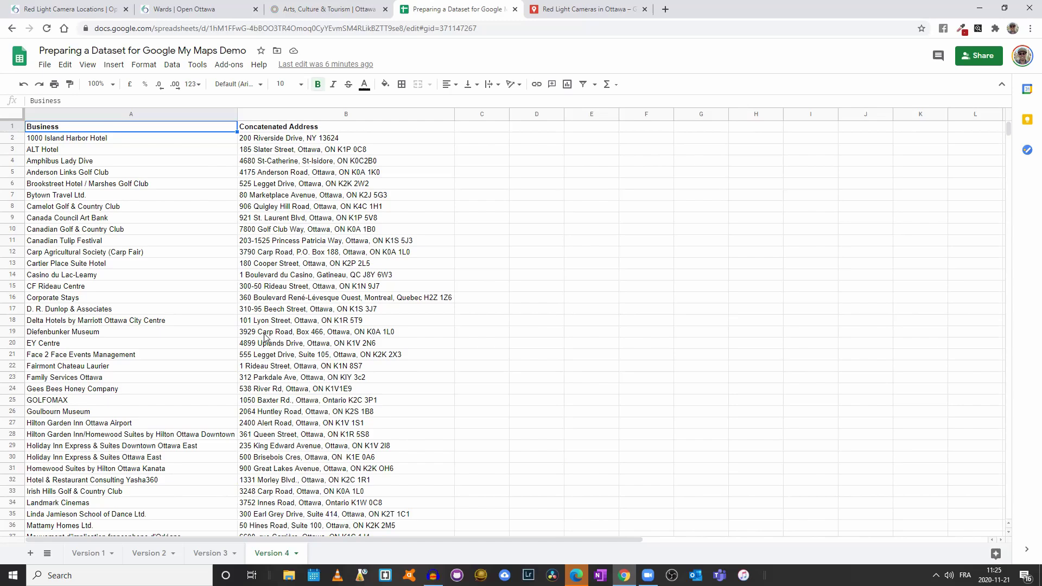
{"action": "left_click", "coordinate": [304, 9]}
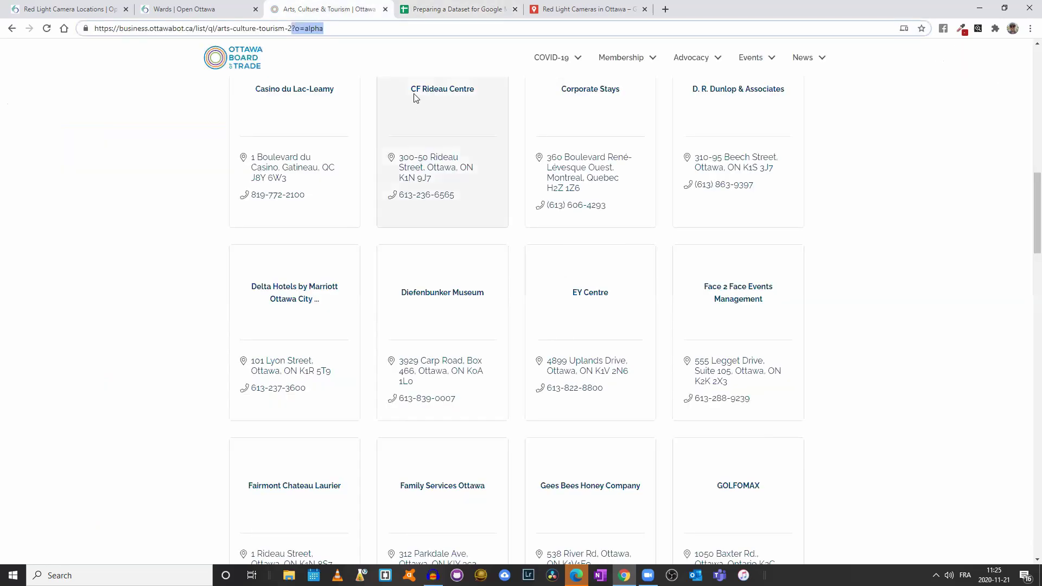
{"action": "left_click", "coordinate": [456, 10]}
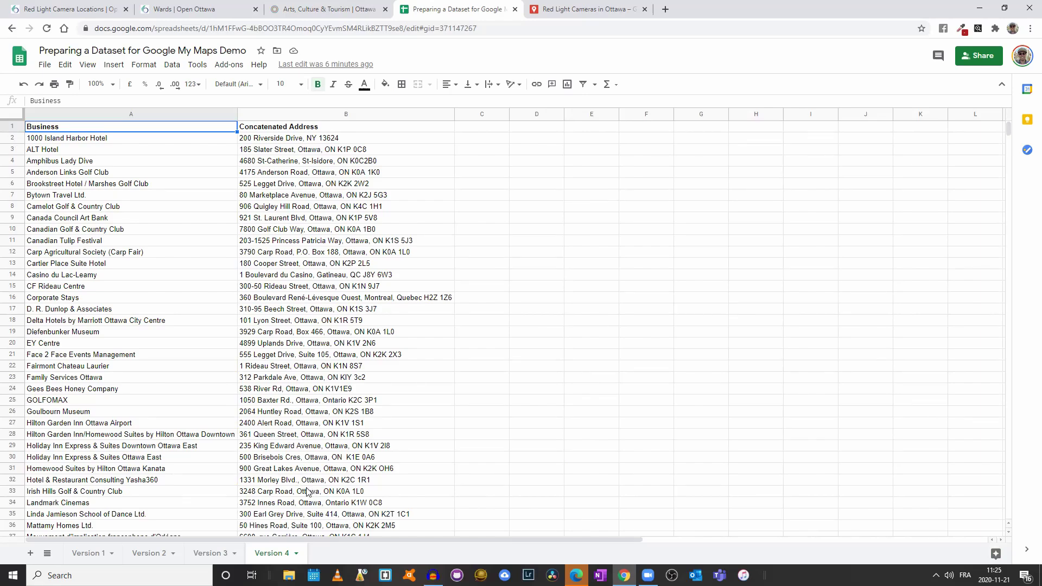
{"action": "left_click", "coordinate": [45, 69]}
{"action": "mouse_move", "coordinate": [130, 207]}
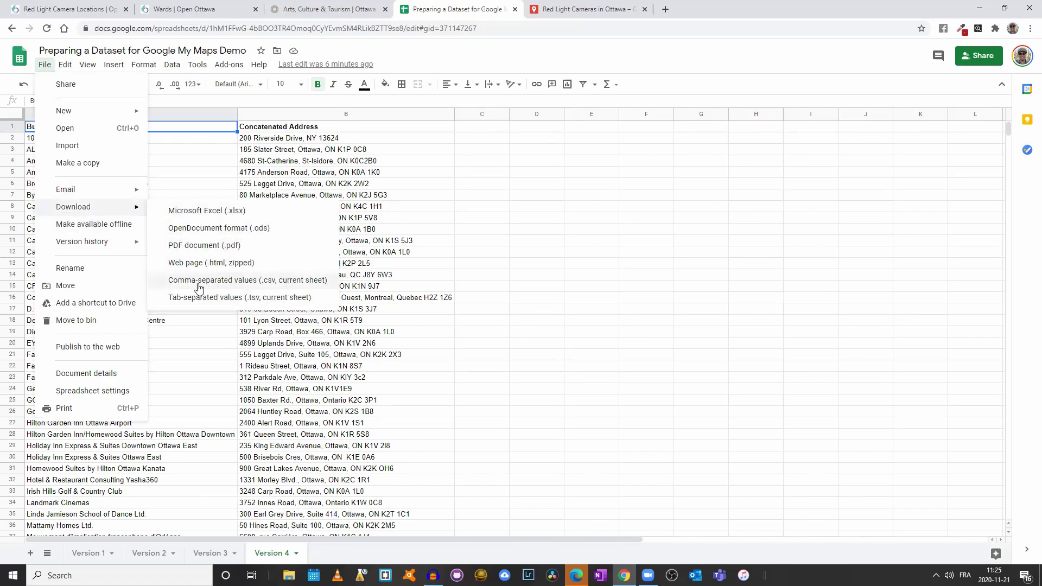
{"action": "left_click", "coordinate": [305, 282]}
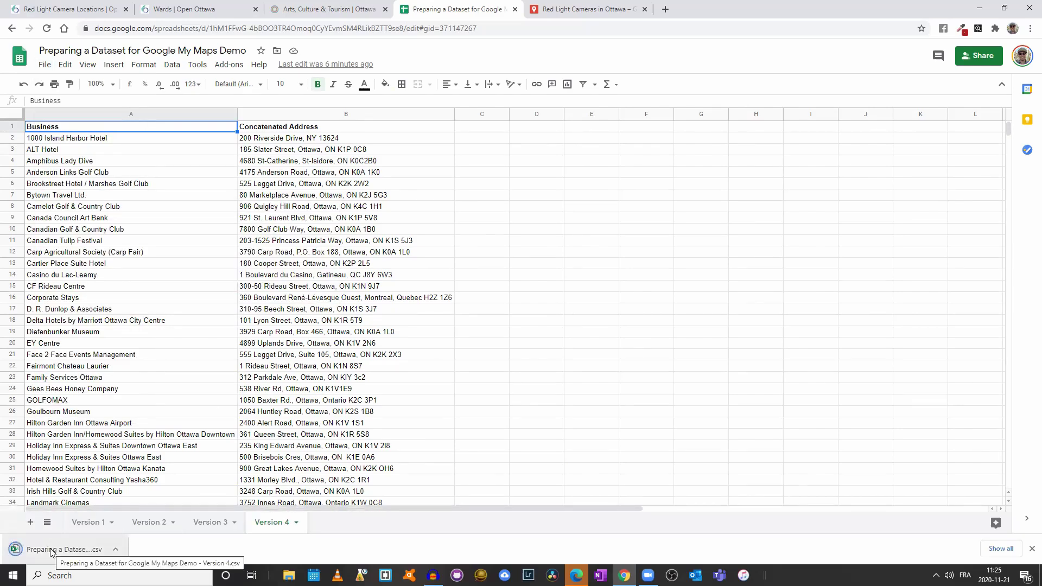
{"action": "left_click", "coordinate": [1031, 549]}
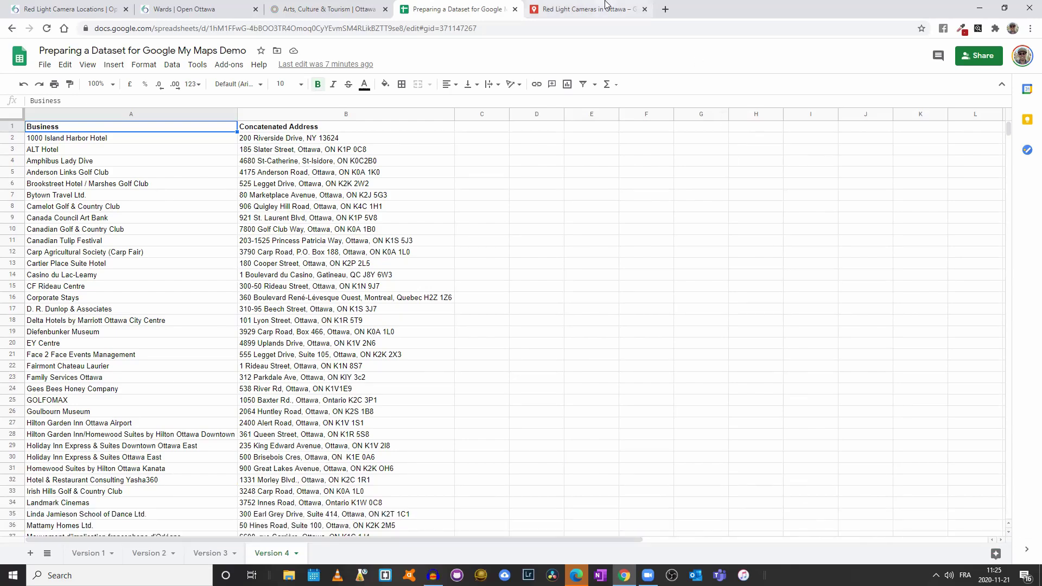
- Add a layer to the Red Light Cameras in Ottawa map in Google My Maps and import Preparing a Dataset for Google My Maps Demo - Version 4.csv
{"action": "left_click", "coordinate": [588, 11]}
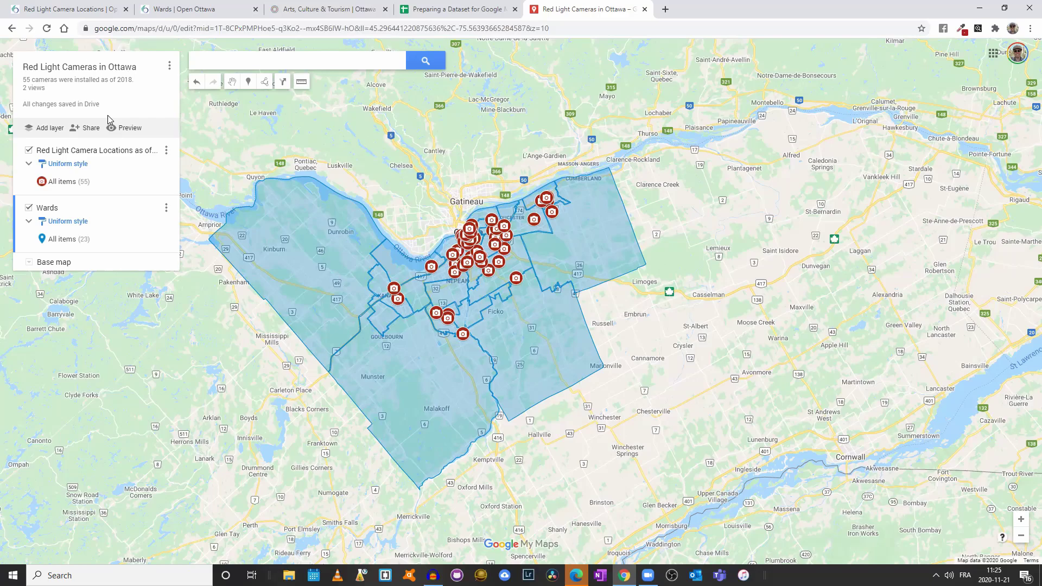
{"action": "left_click", "coordinate": [48, 130]}
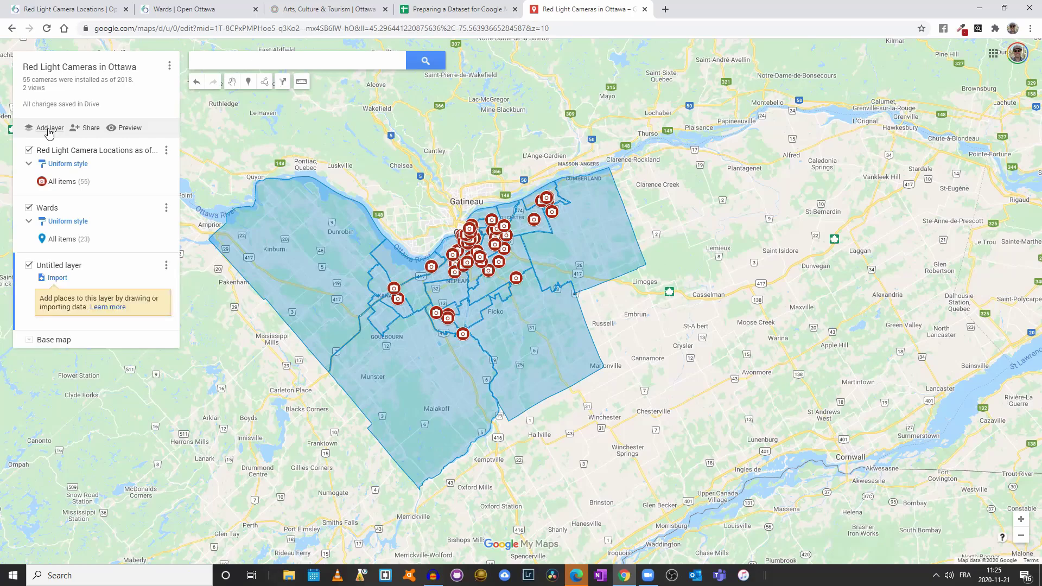
{"action": "left_click", "coordinate": [55, 278]}
{"action": "left_click", "coordinate": [507, 329]}
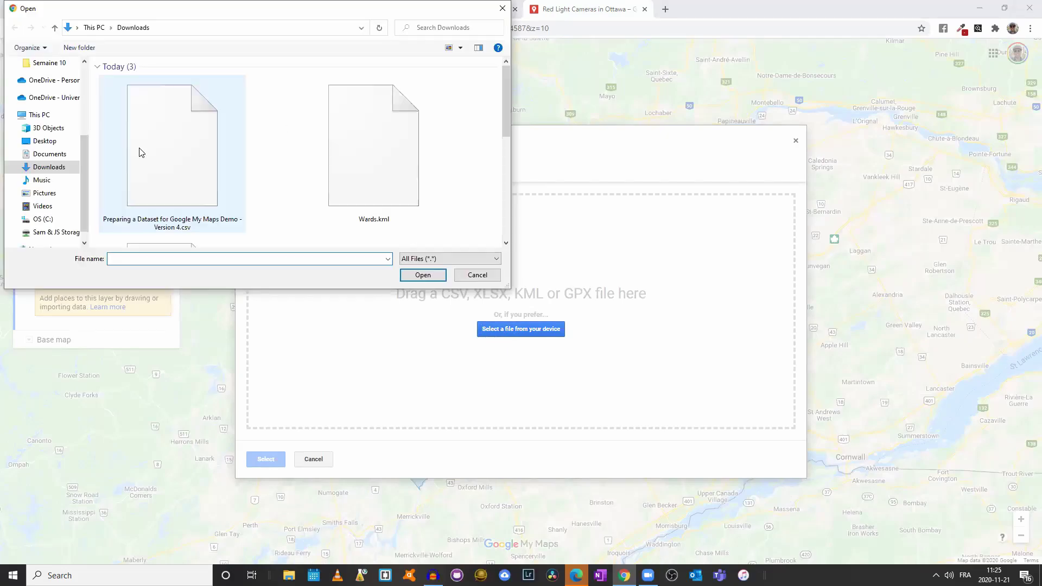
{"action": "left_click", "coordinate": [166, 140]}
{"action": "left_click", "coordinate": [422, 275]}
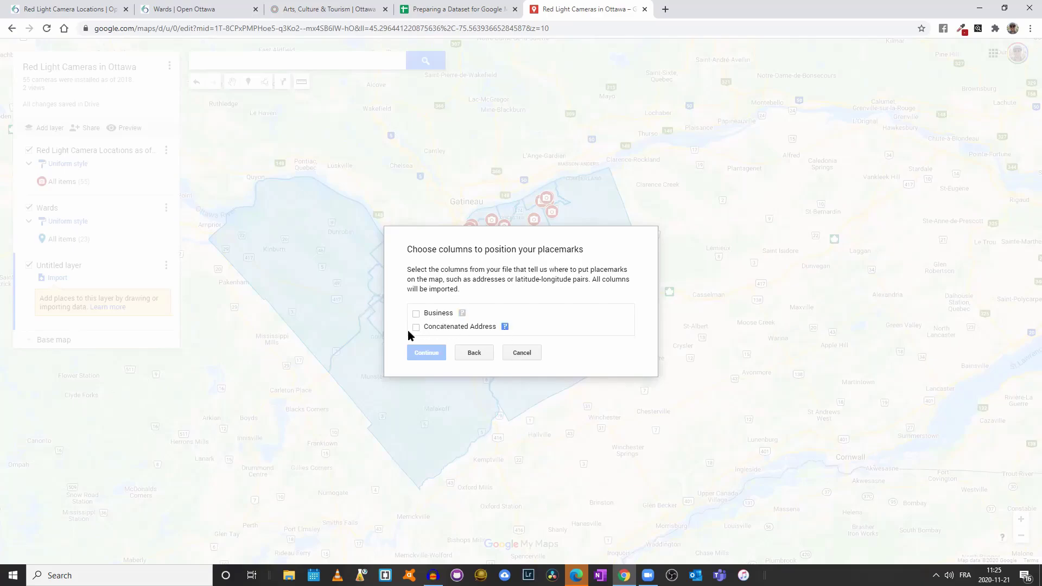
- Position the imported placemarks by Concatenated Address and title the markers with the Business column
{"action": "left_click", "coordinate": [416, 327]}
{"action": "left_click", "coordinate": [426, 353]}
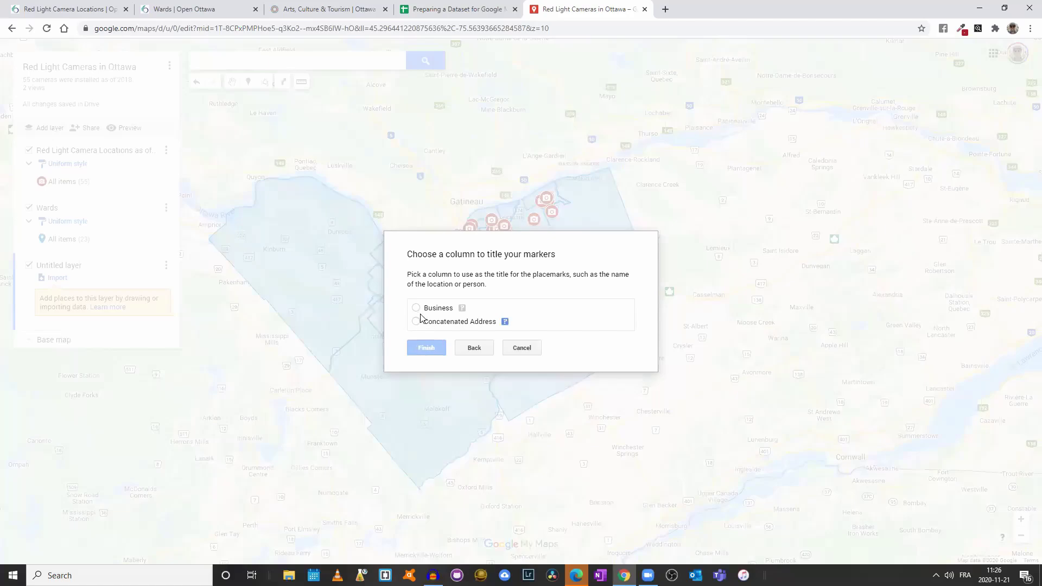
{"action": "left_click", "coordinate": [416, 308]}
{"action": "left_click", "coordinate": [430, 350]}
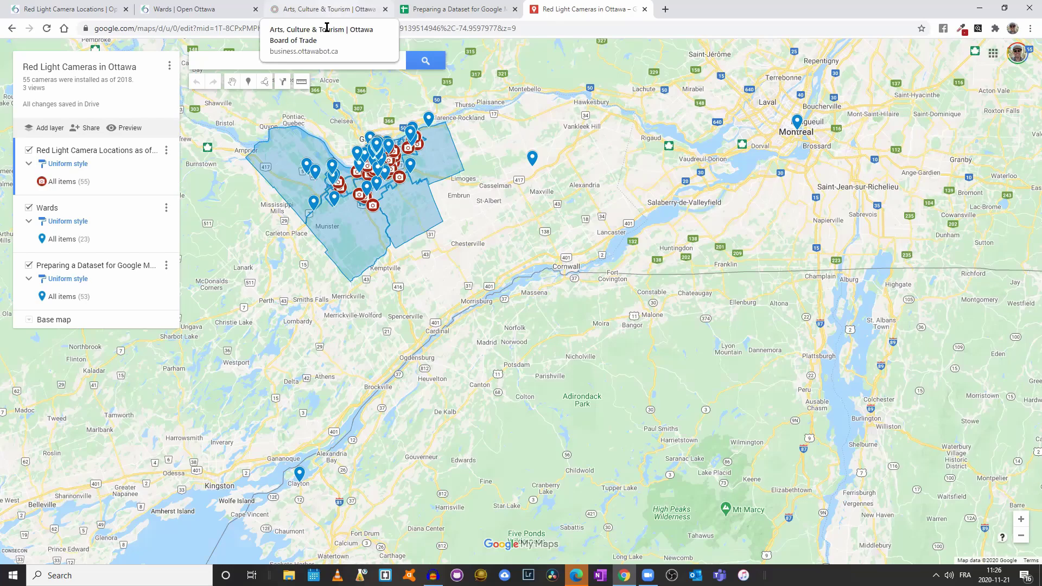
{"action": "left_click", "coordinate": [75, 280]}
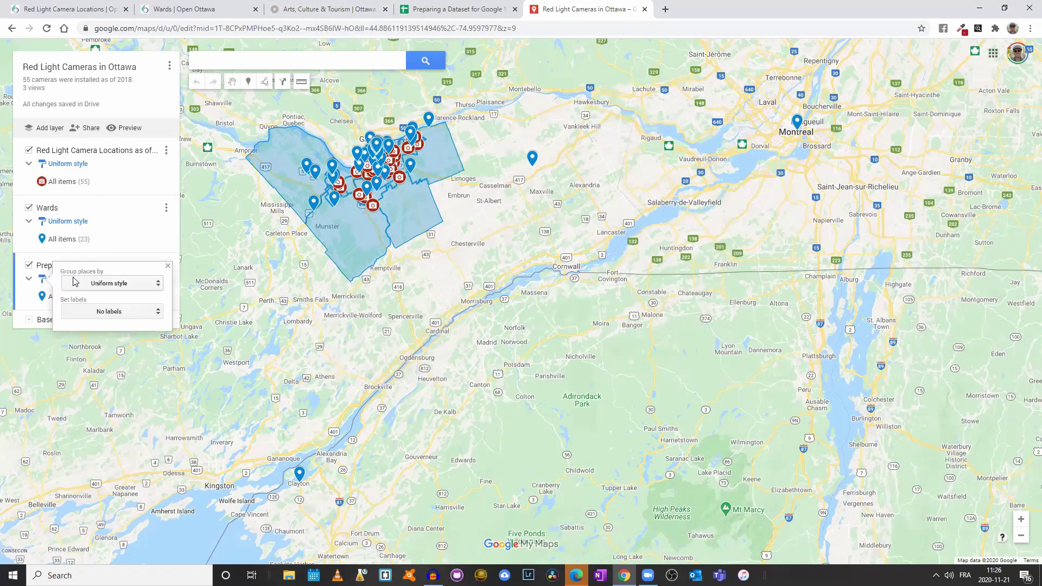
{"action": "left_click", "coordinate": [109, 283]}
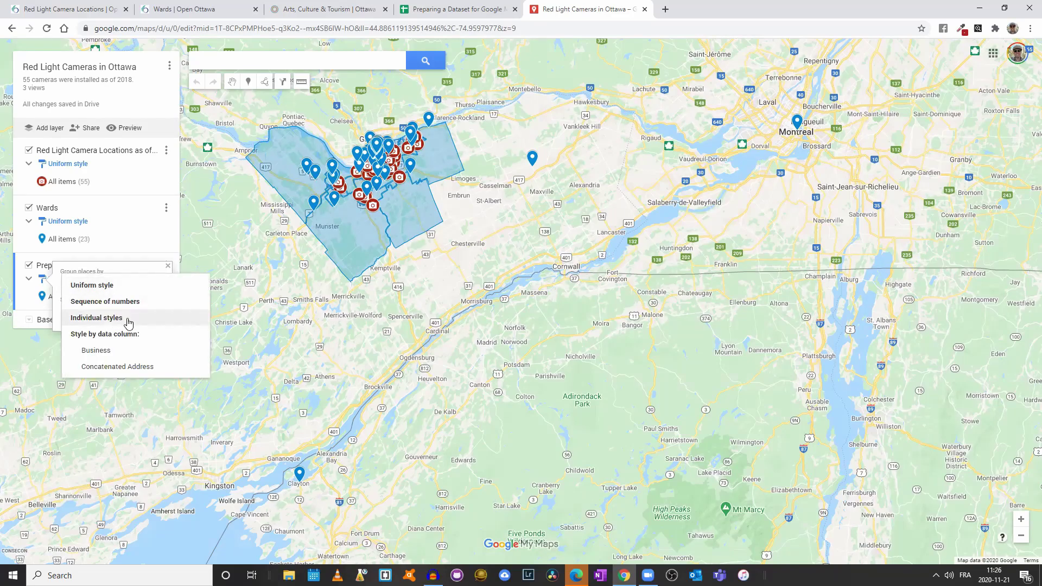
{"action": "left_click", "coordinate": [32, 310]}
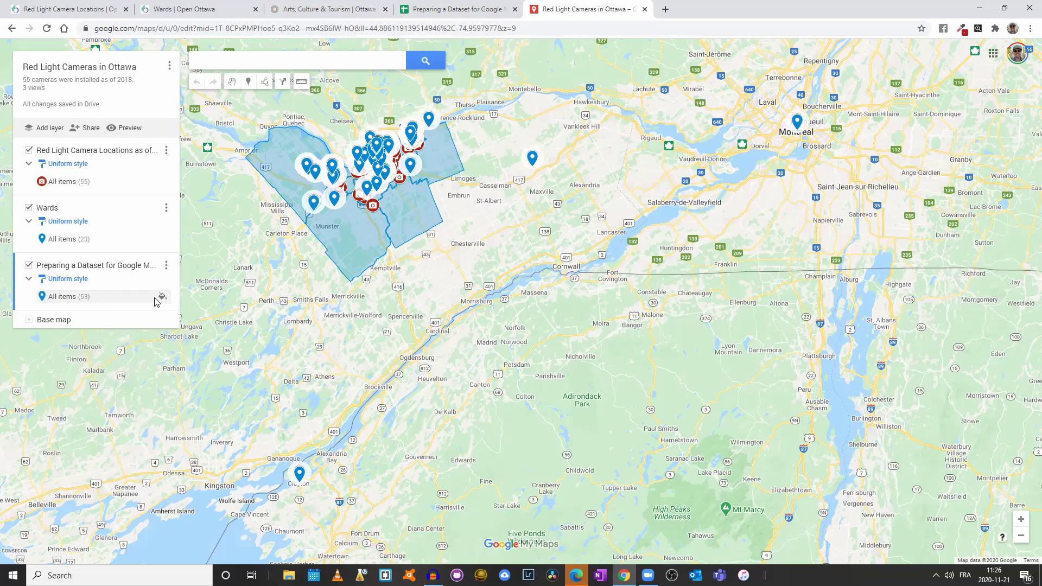
- Colour all markers in the imported business layer yellow
{"action": "left_click", "coordinate": [161, 297]}
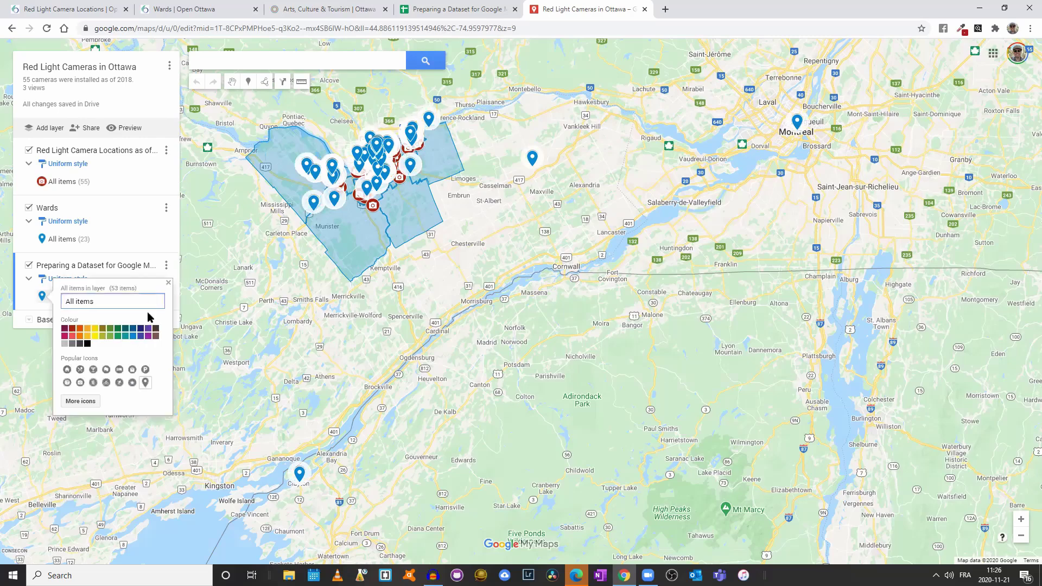
{"action": "left_click", "coordinate": [94, 328]}
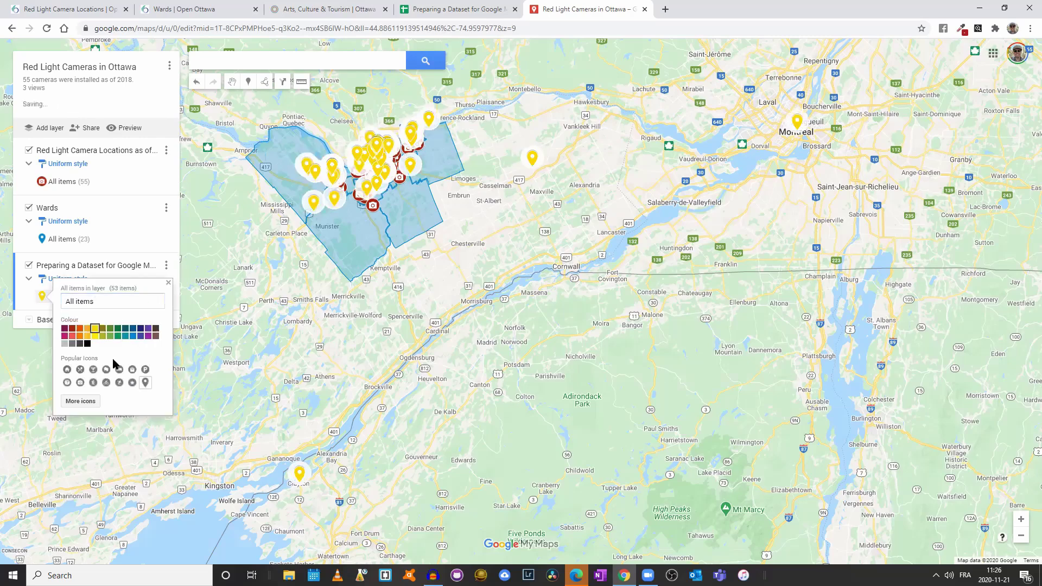
- Change all markers in the imported business layer to the bed icon
{"action": "left_click", "coordinate": [119, 369]}
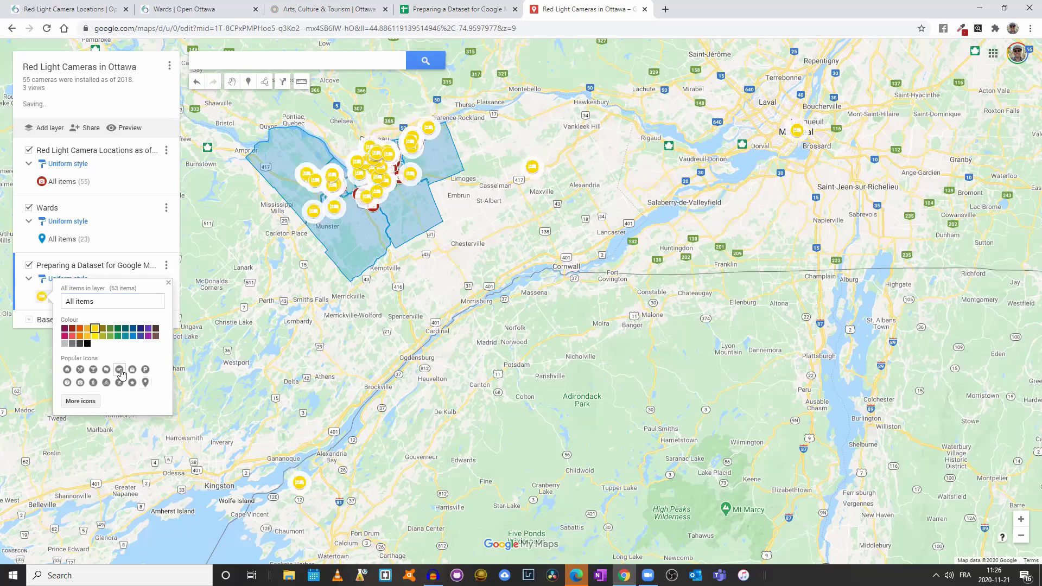
{"action": "left_click", "coordinate": [493, 270]}
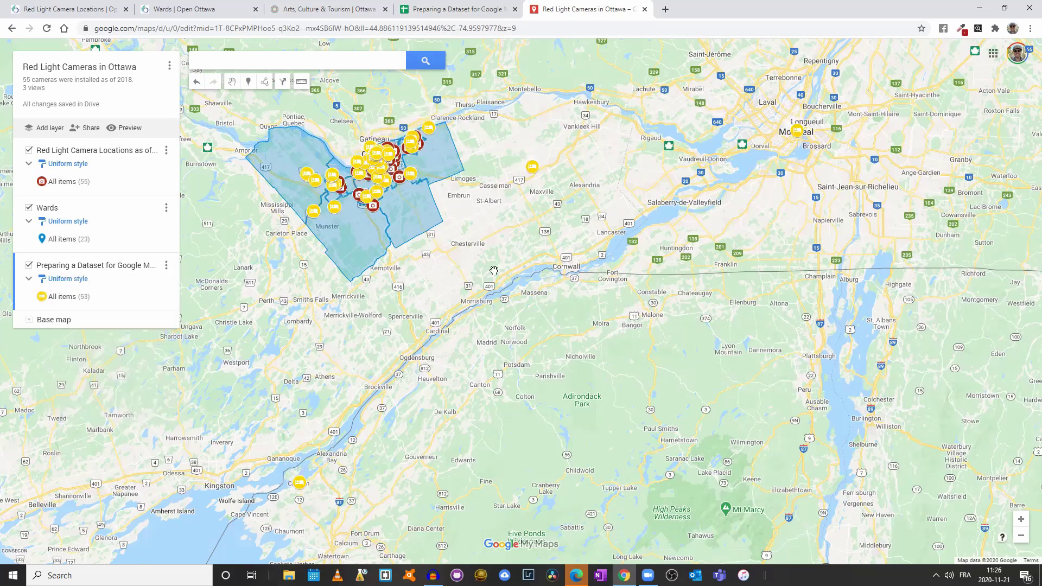
{"action": "left_click", "coordinate": [169, 66]}
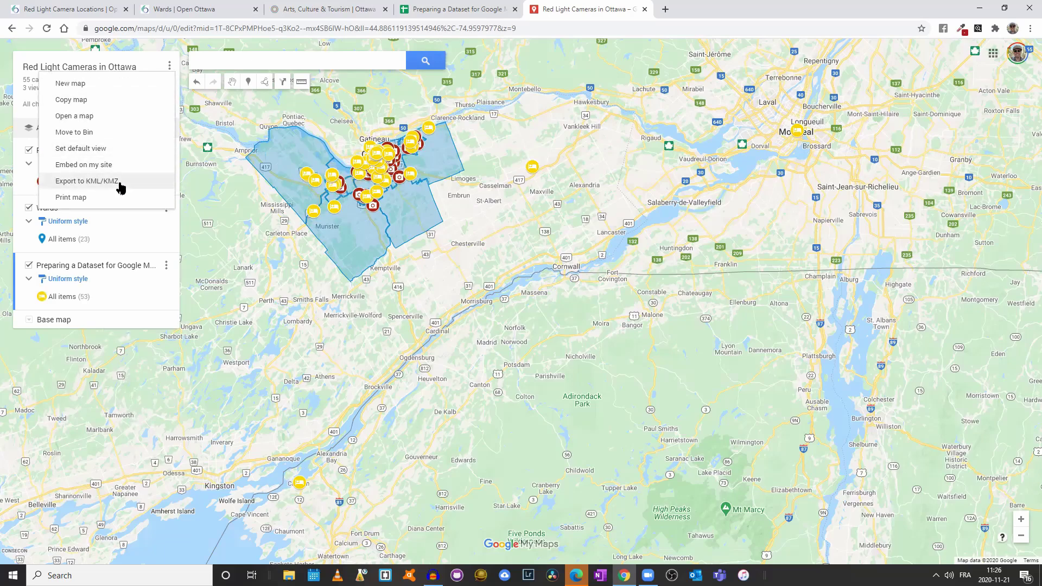
{"action": "left_click", "coordinate": [628, 85]}
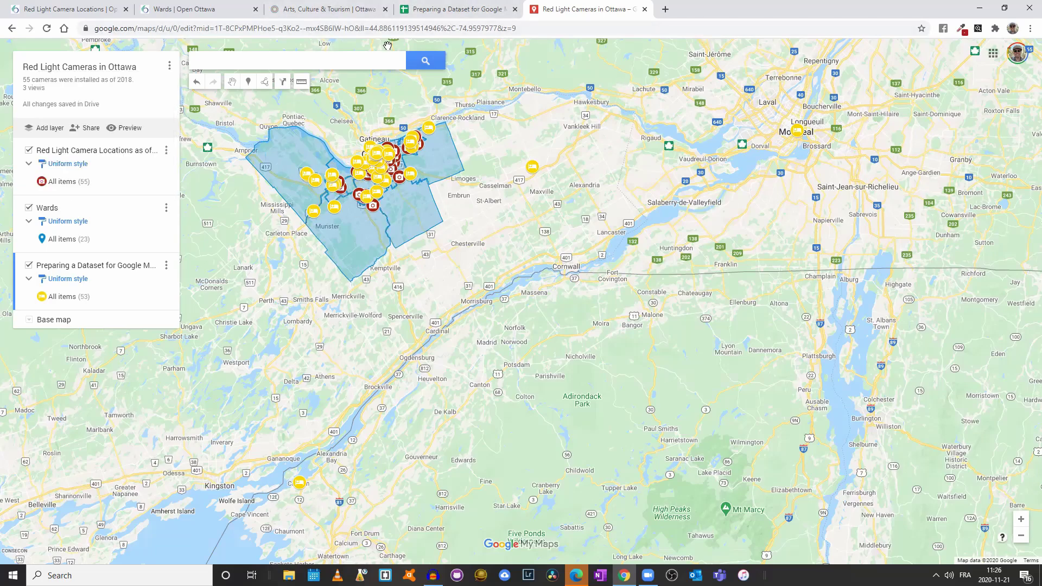
- Display the Ottawa Board of Trade's Arts, Culture & Tourism listings on its web map and compare them with the My Maps markers and Version 4 sheet
{"action": "left_click", "coordinate": [319, 12]}
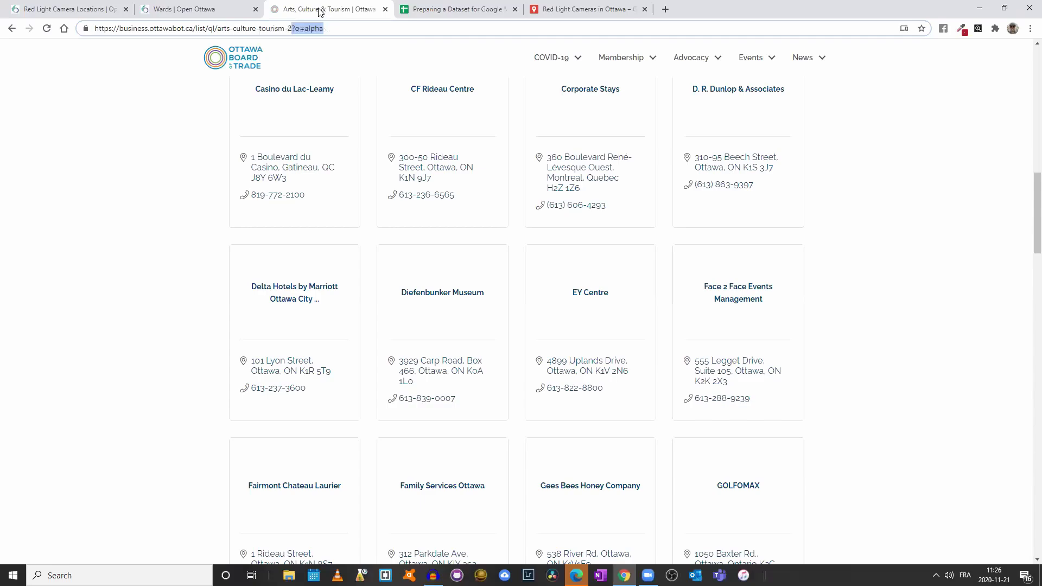
{"action": "scroll", "coordinate": [888, 175], "scroll_direction": "up", "scroll_amount": 6}
{"action": "scroll", "coordinate": [886, 173], "scroll_direction": "up", "scroll_amount": 8}
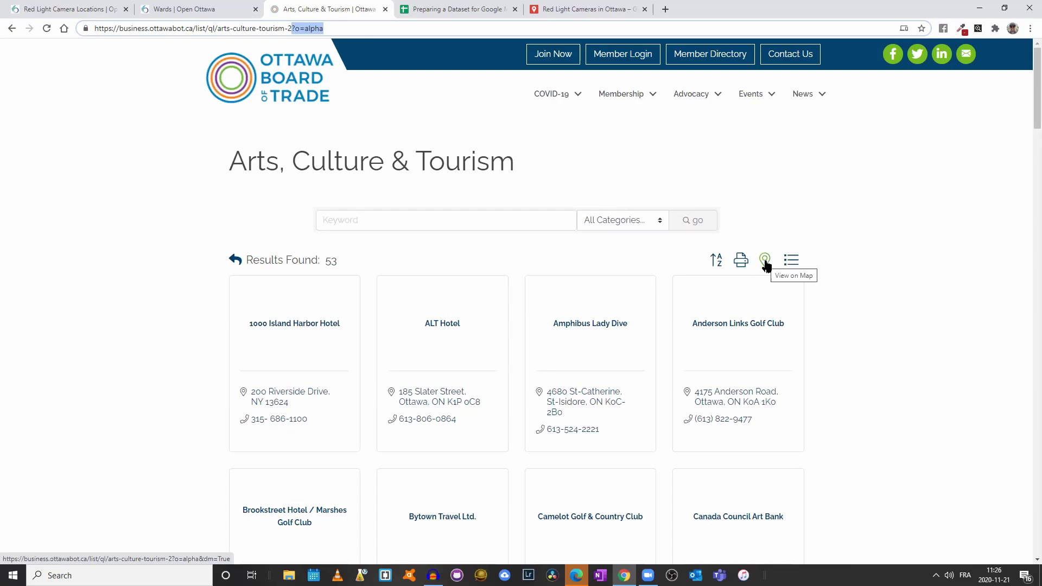
{"action": "left_click", "coordinate": [765, 265]}
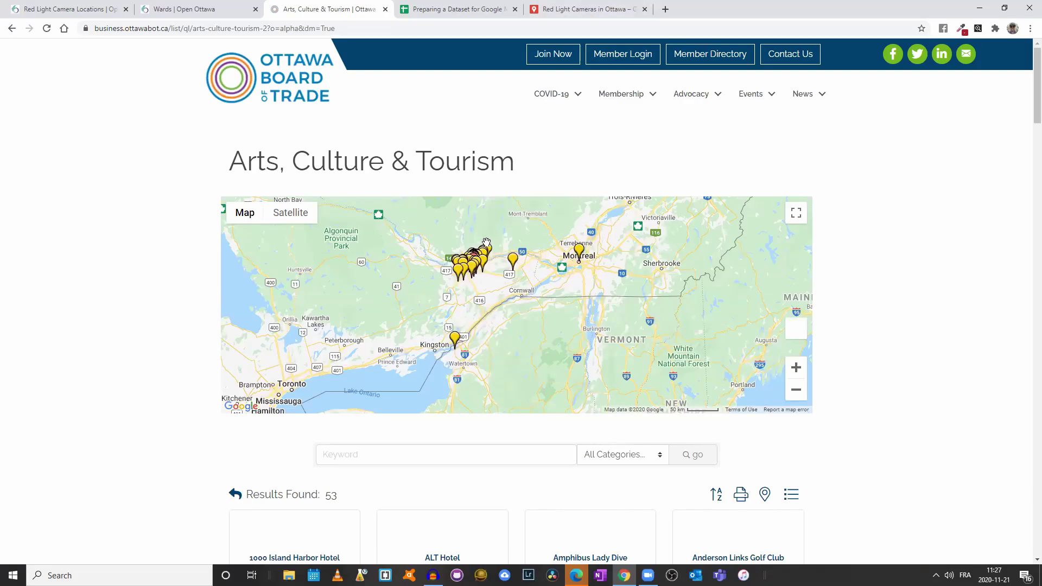
{"action": "left_click", "coordinate": [584, 9]}
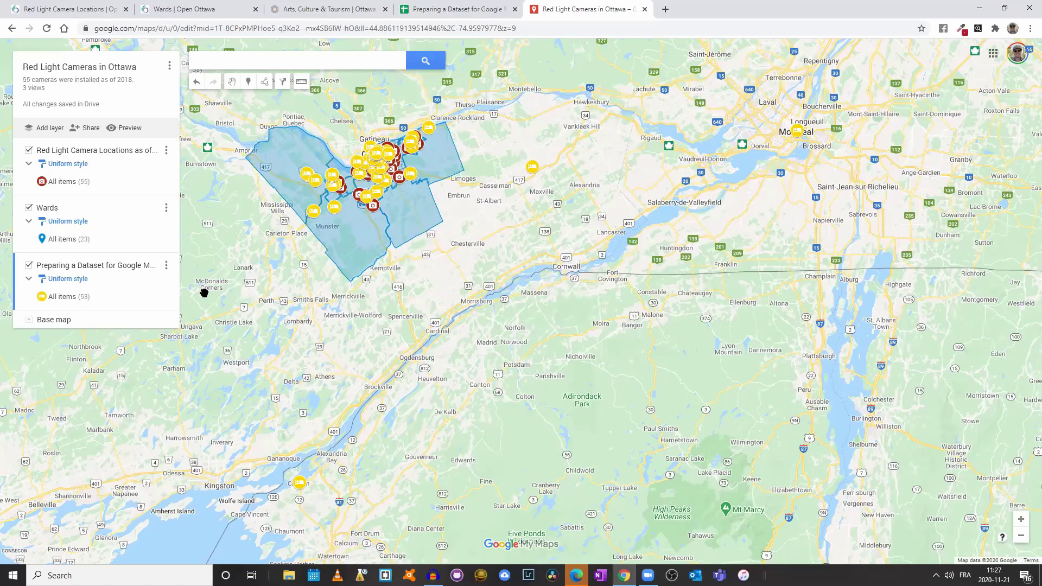
{"action": "left_click", "coordinate": [461, 10]}
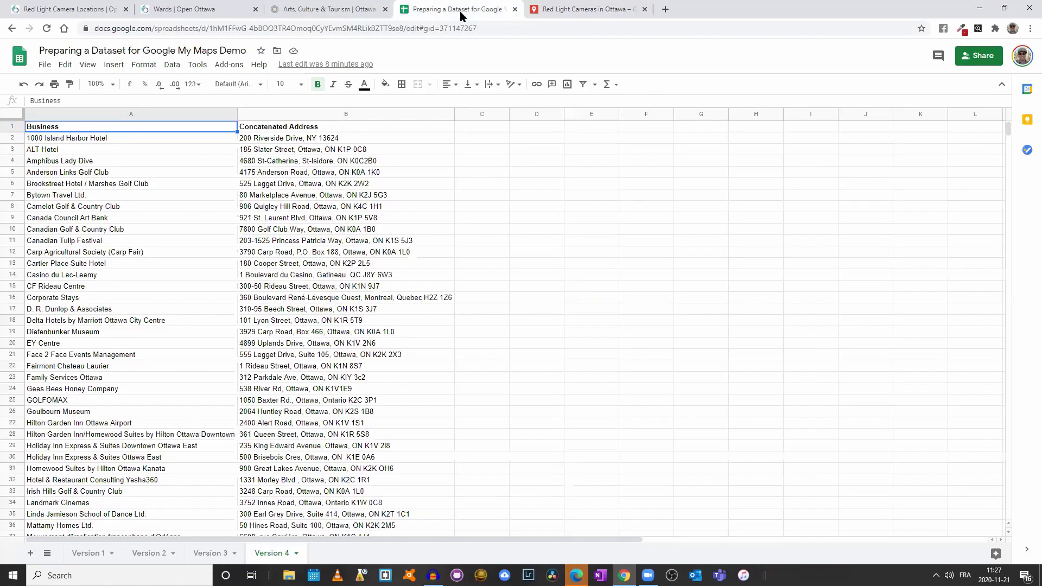
{"action": "left_click", "coordinate": [332, 5]}
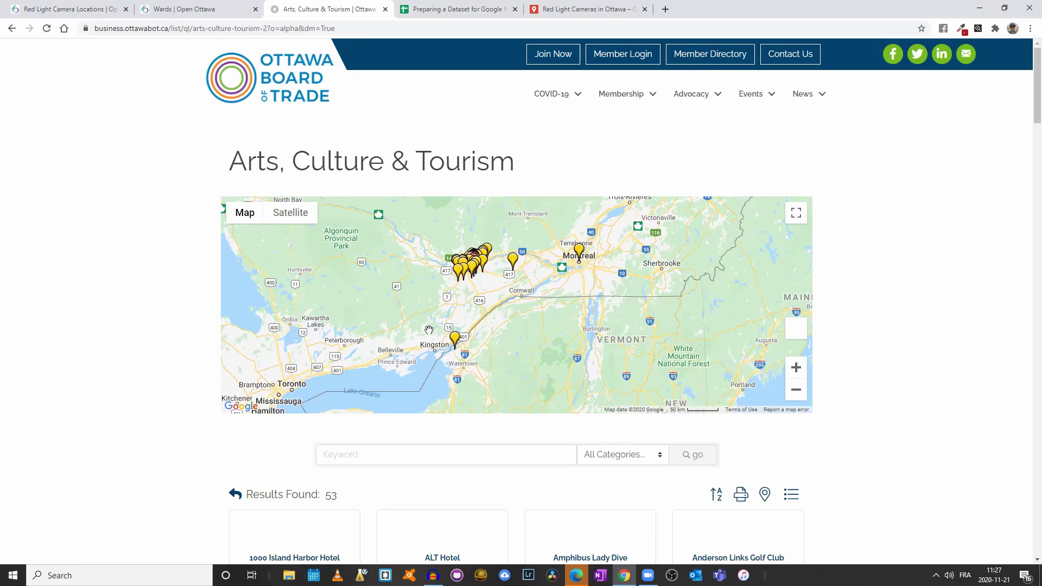
{"action": "left_click", "coordinate": [568, 8]}
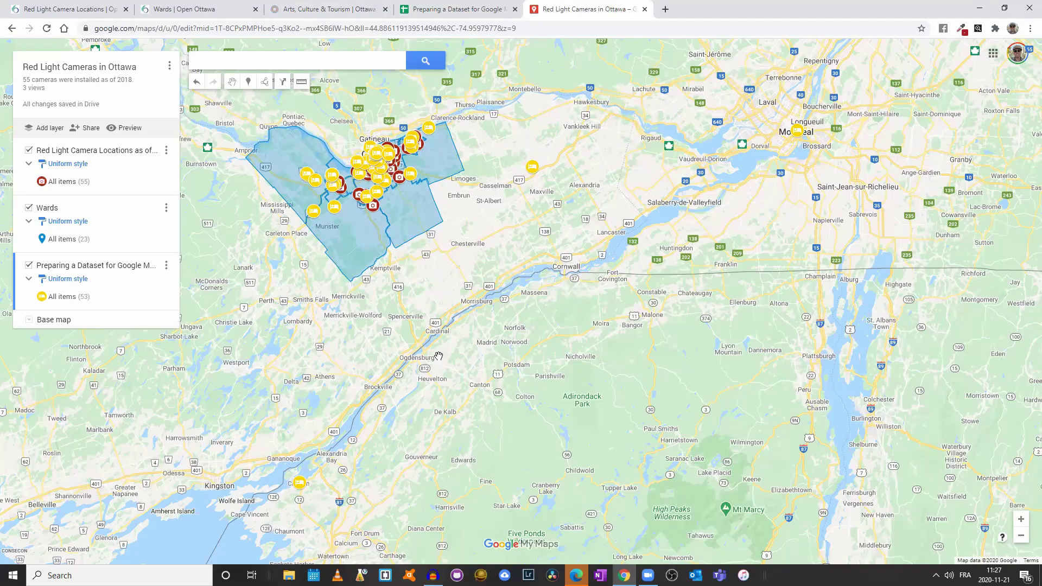
- Rename the imported business layer with a title starting "Members of the Ottawa Board of"
{"action": "left_click", "coordinate": [166, 266]}
{"action": "left_click", "coordinate": [117, 279]}
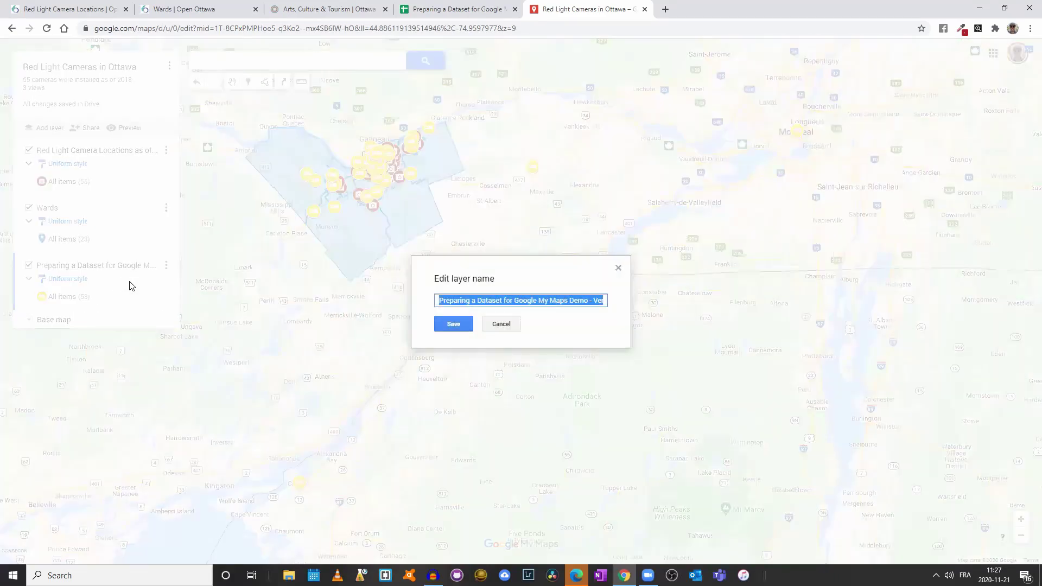
{"action": "type", "text": "Members of the Ottawa Board"}
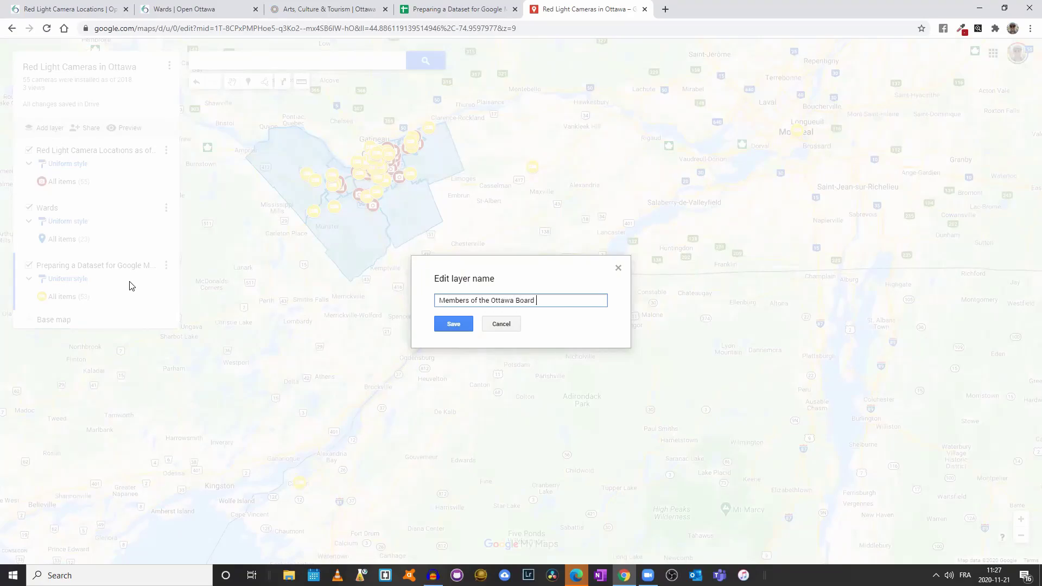
{"action": "left_click", "coordinate": [451, 323]}
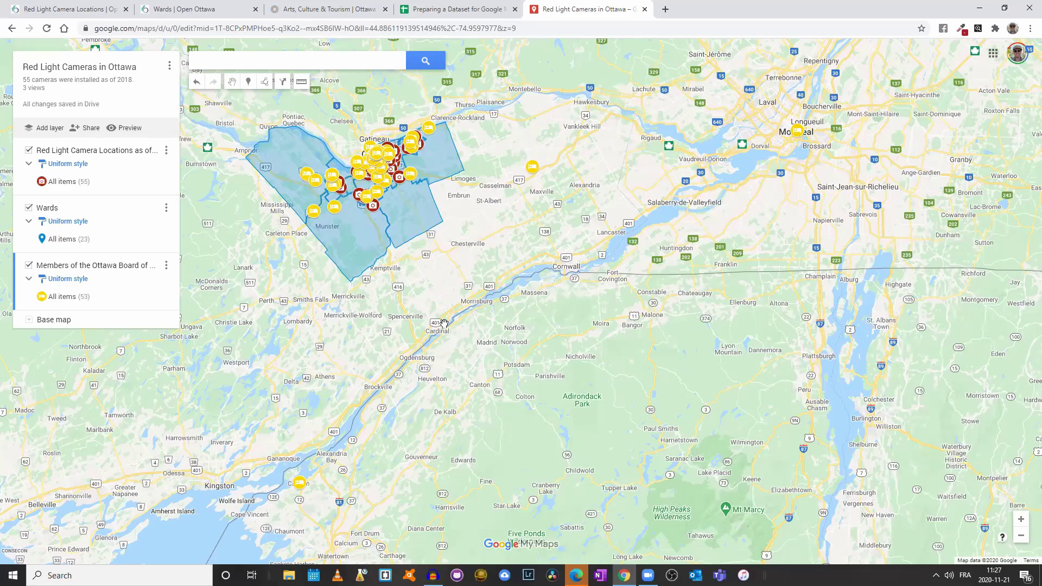